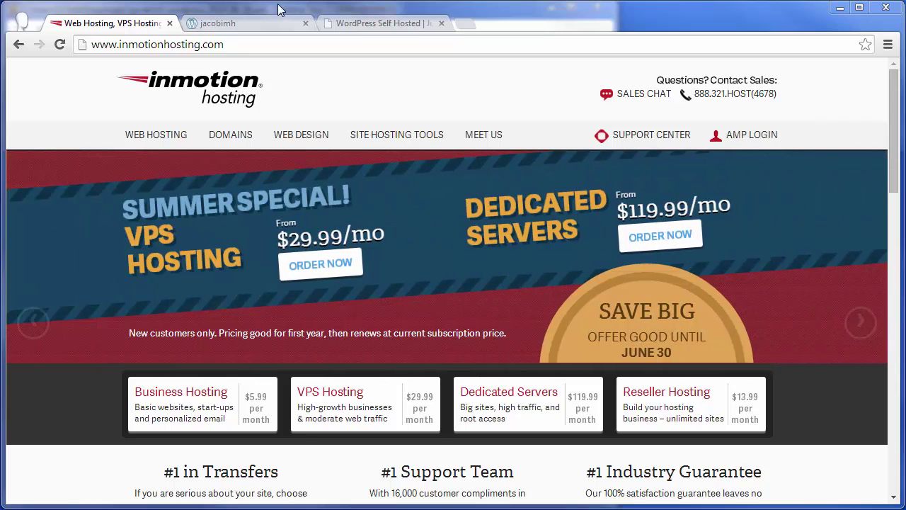
Examine the web addresses of the WordPress.com blog and the self-hosted WordPress site.
left_click(261, 20)
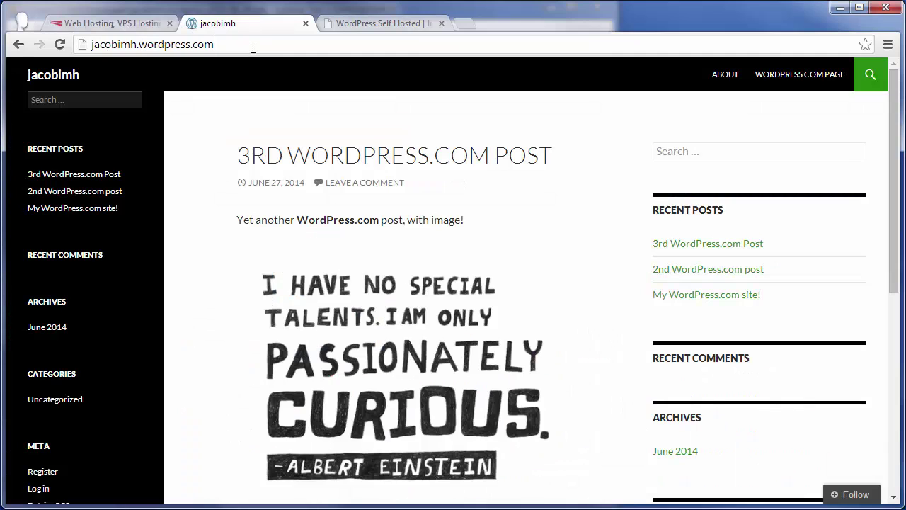
left_click_drag(253, 44, 143, 51)
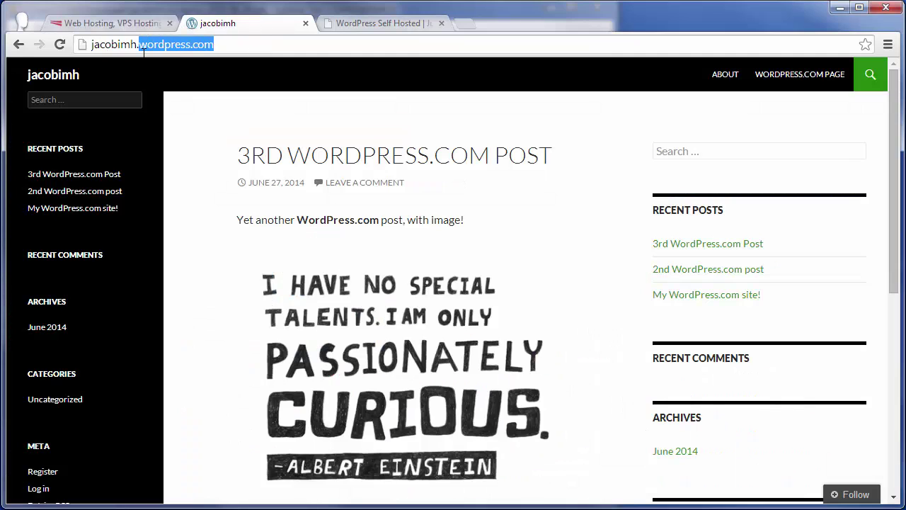
left_click(361, 24)
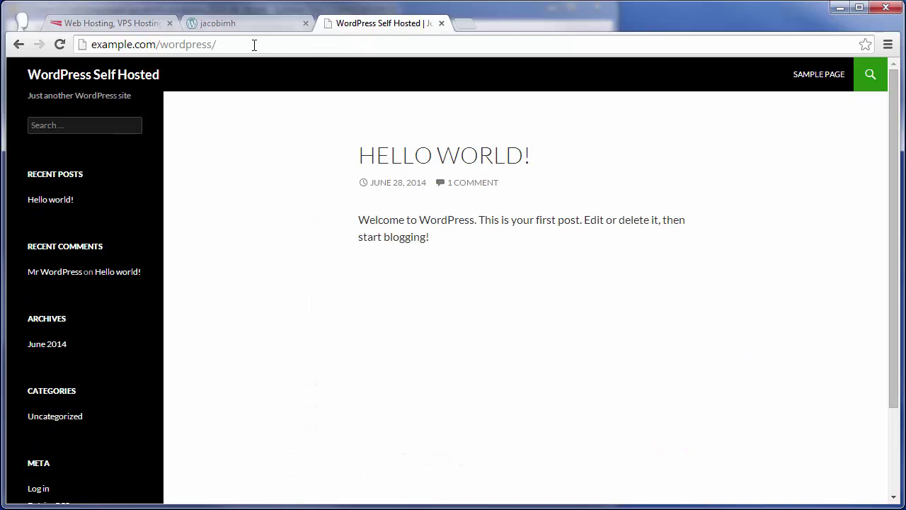
left_click_drag(254, 45, 89, 50)
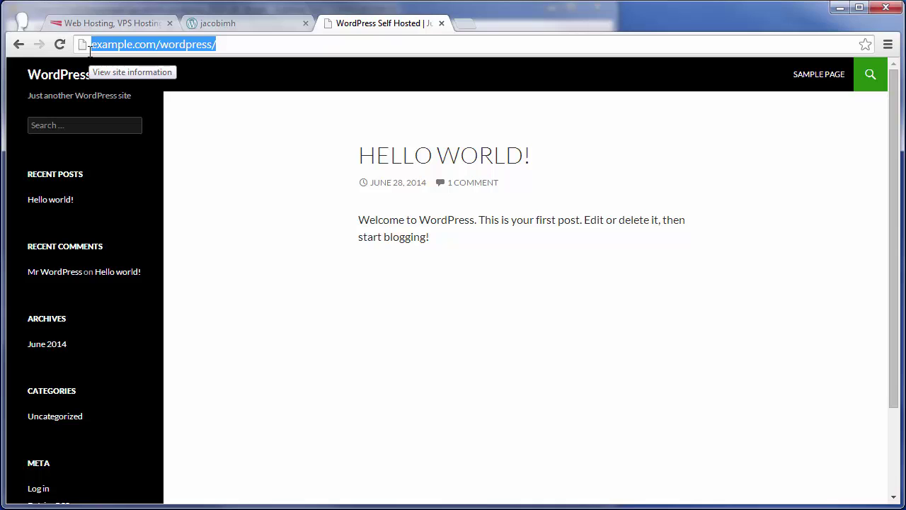
Open the WordPress.com blog's admin login page by adding /wp-admin to its address.
left_click(250, 22)
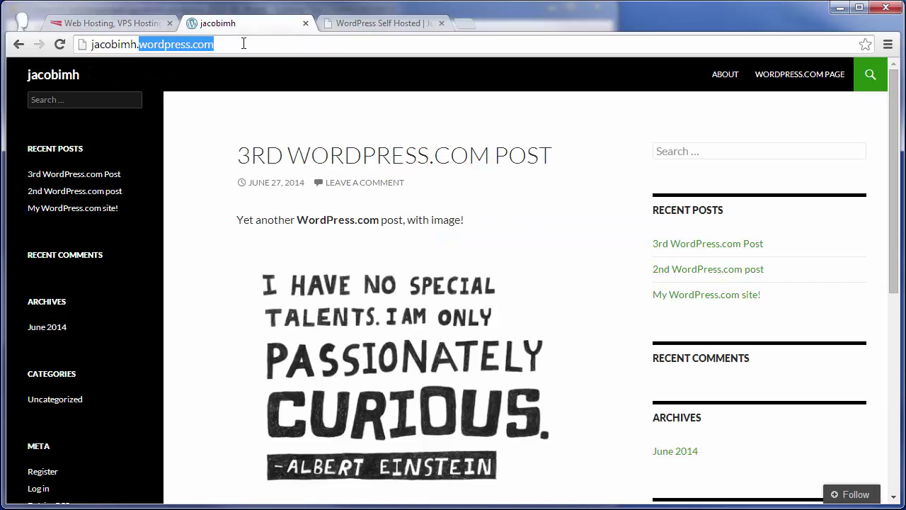
left_click(269, 44)
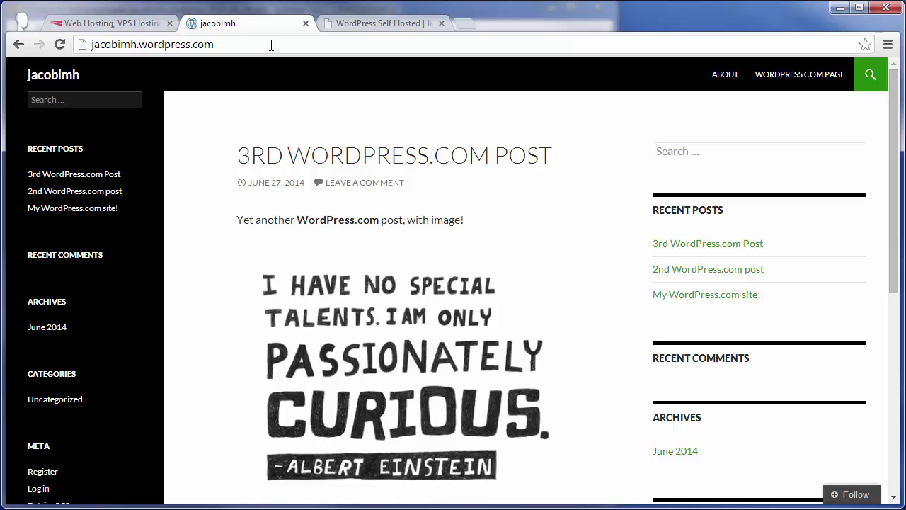
type("/wp-adm")
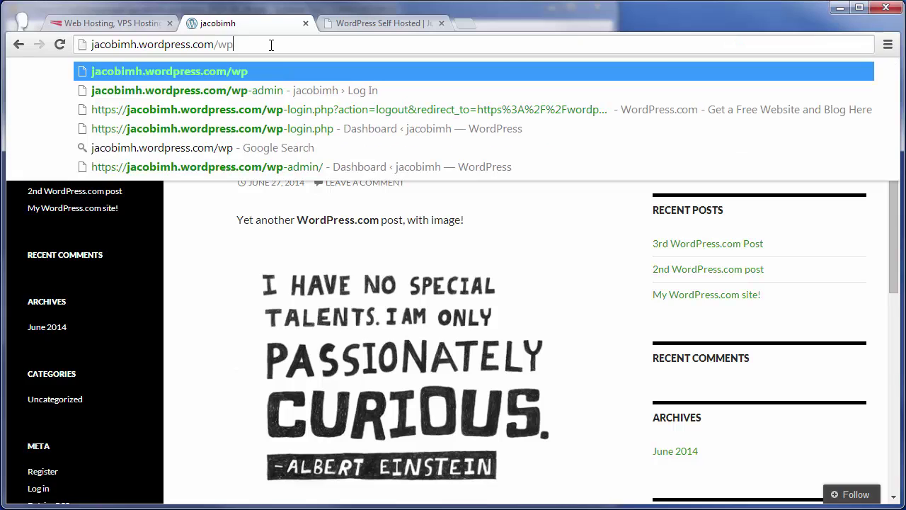
type("in")
key("Return")
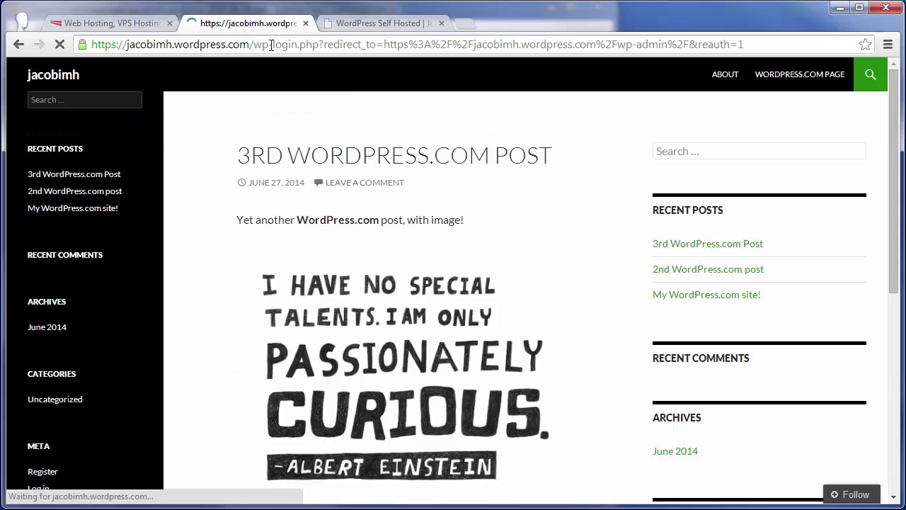
Log in to the WordPress.com dashboard with the account username and password.
type("jacobimh")
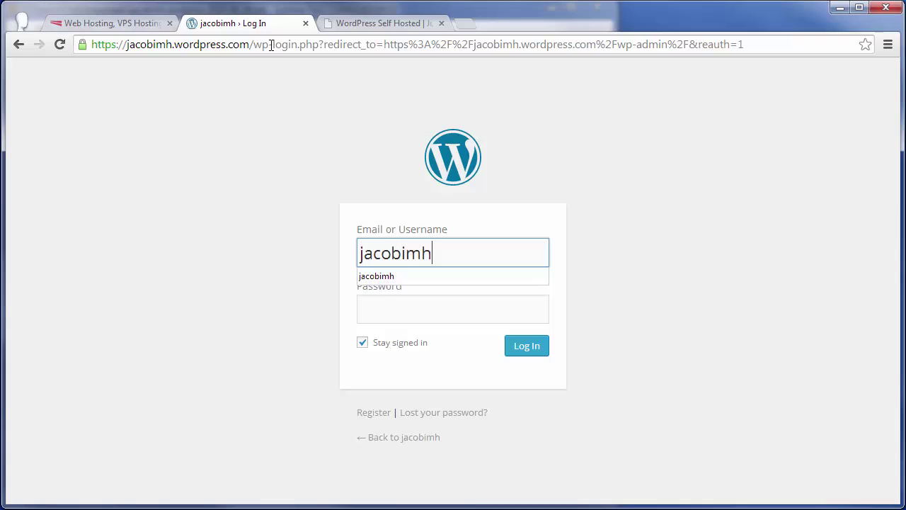
key("Tab")
type("••••••••")
key("Return")
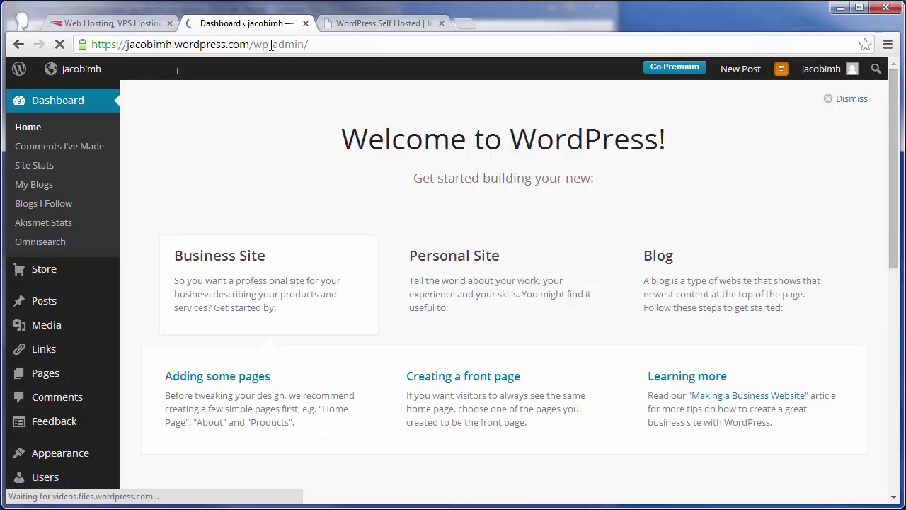
Open the free XML export option in the WordPress.com blog's export tools.
scroll(152, 318, "down", 3)
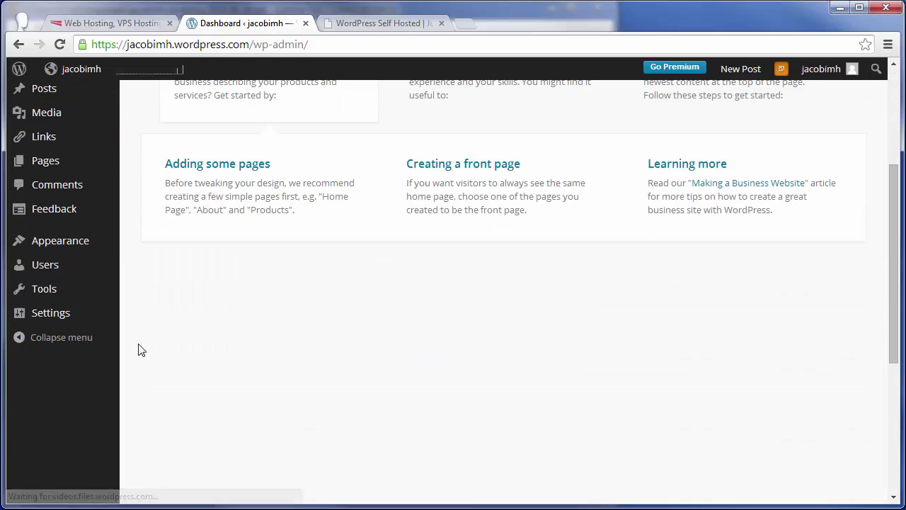
mouse_move(68, 294)
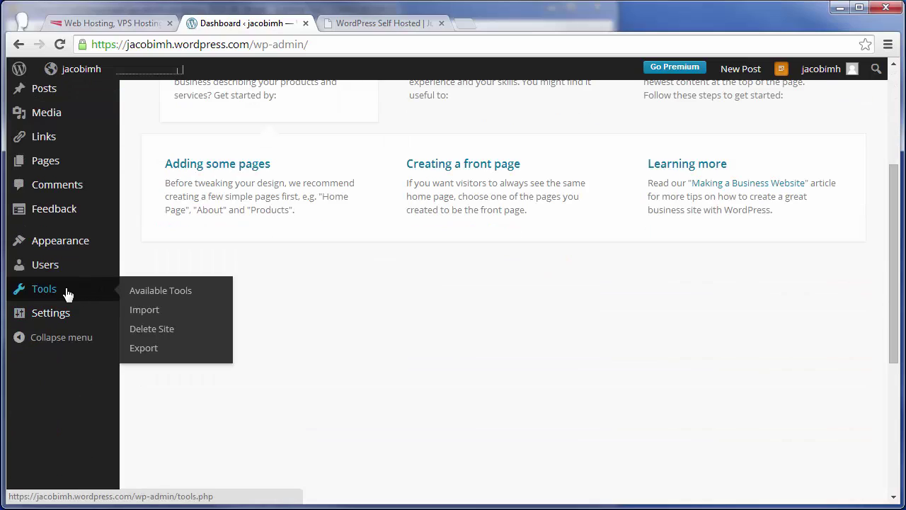
left_click(171, 349)
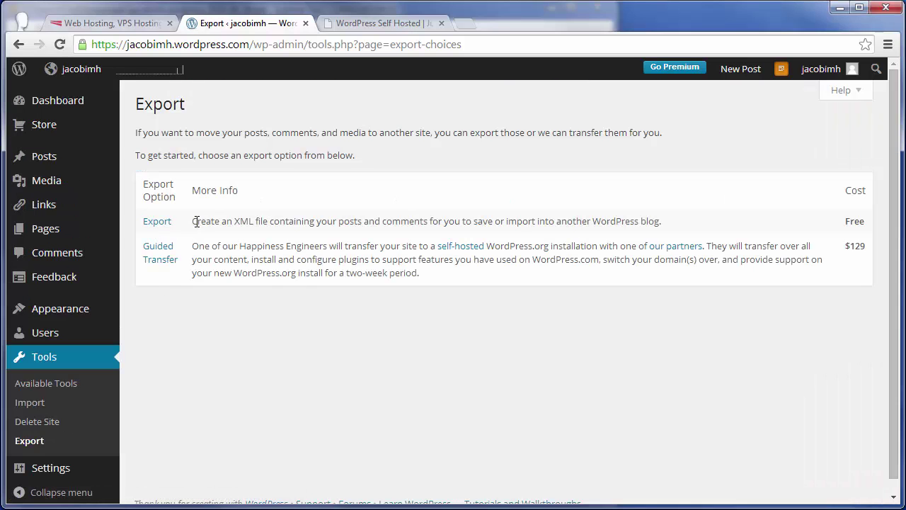
left_click_drag(192, 221, 303, 222)
left_click(155, 226)
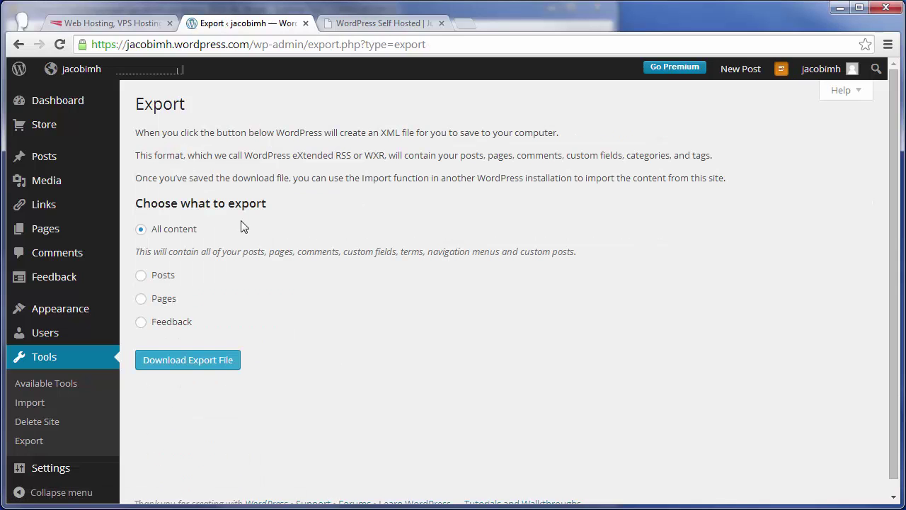
Limit the export to posts in the Uncategorized category by the blog's author, with June 2014 as the start date.
scroll(240, 221, "down", 1)
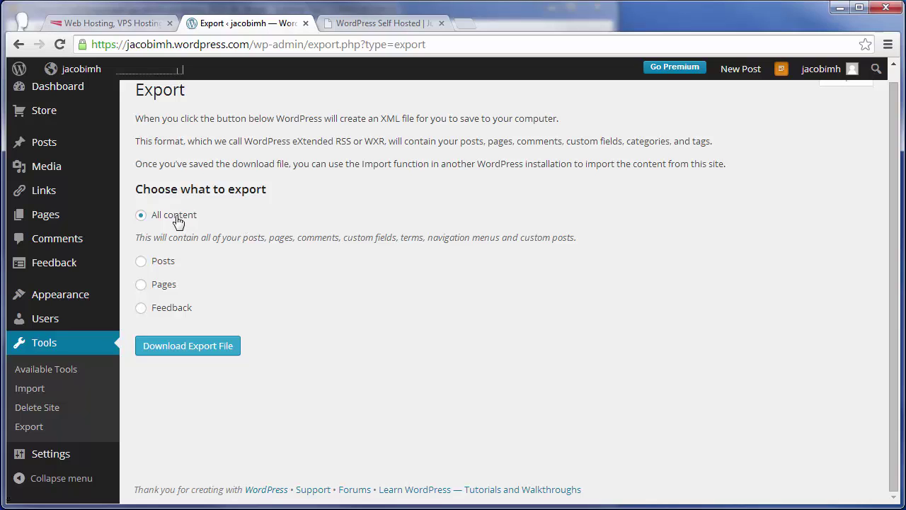
left_click(142, 263)
scroll(163, 259, "down", 1)
left_click(228, 252)
left_click(239, 283)
left_click(237, 280)
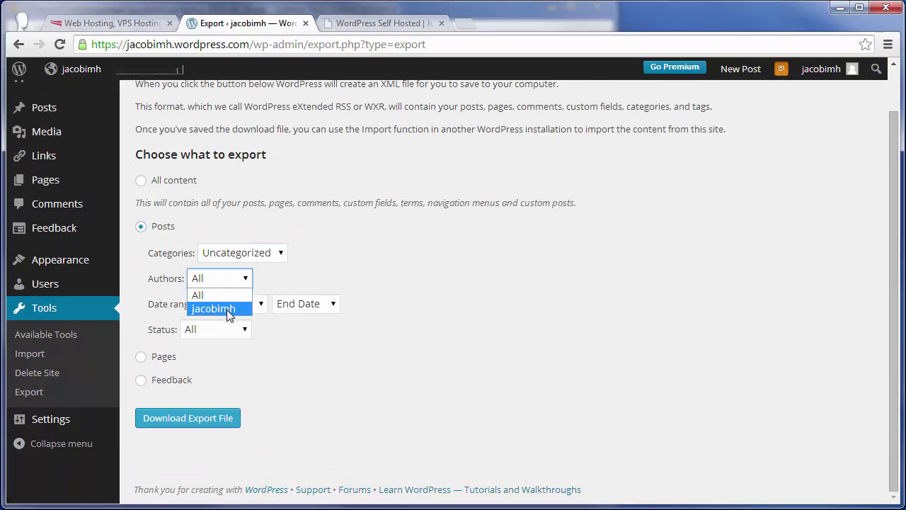
left_click(227, 308)
left_click(229, 303)
left_click(247, 335)
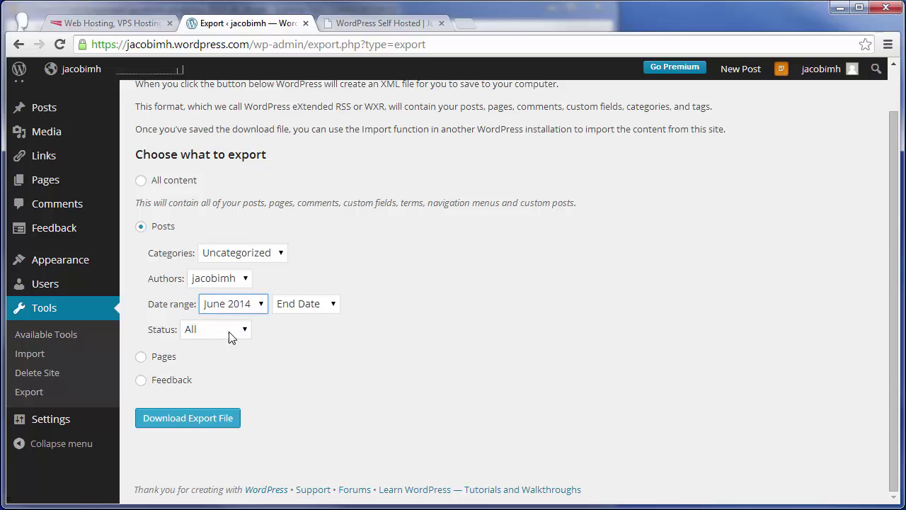
left_click(231, 332)
left_click(300, 333)
Set the export to All content, download the export file and dismiss the download bar.
left_click(183, 186)
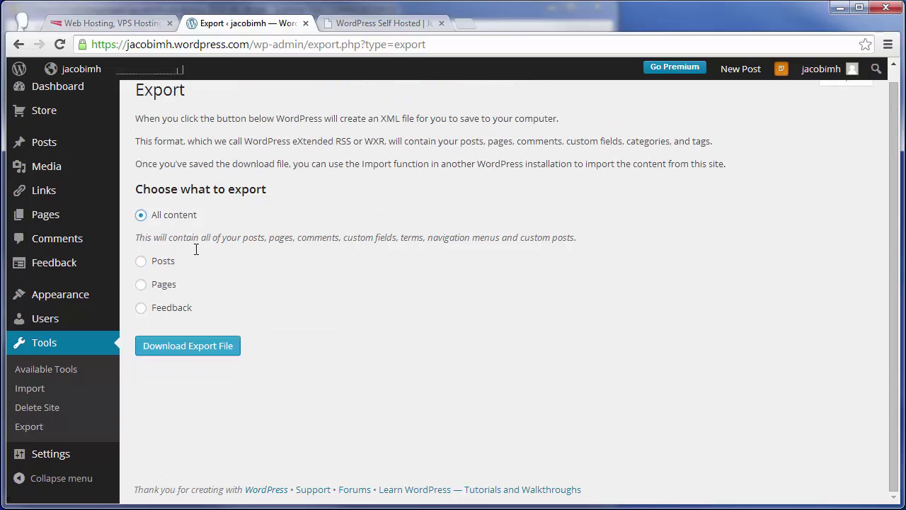
left_click(202, 358)
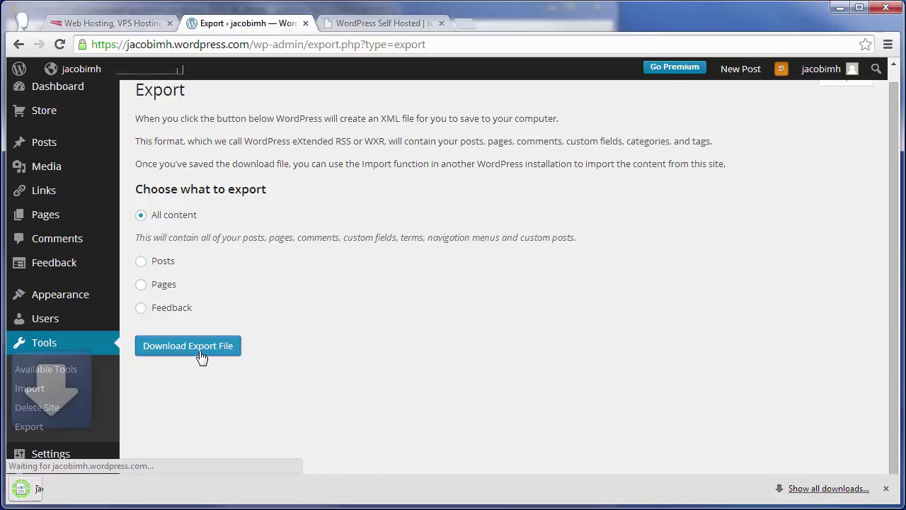
left_click(886, 488)
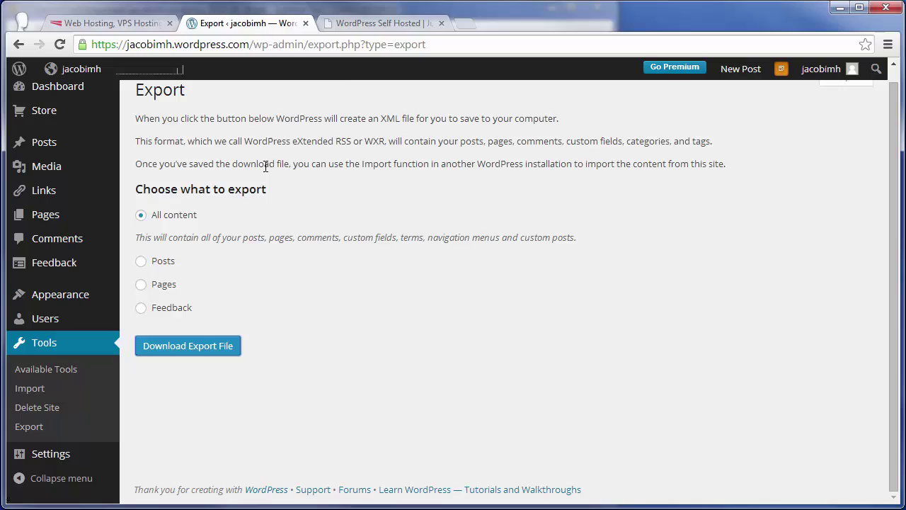
Switch to the self-hosted WordPress site and go to its admin login at example.com/wordpress/wp-admin.
left_click(350, 25)
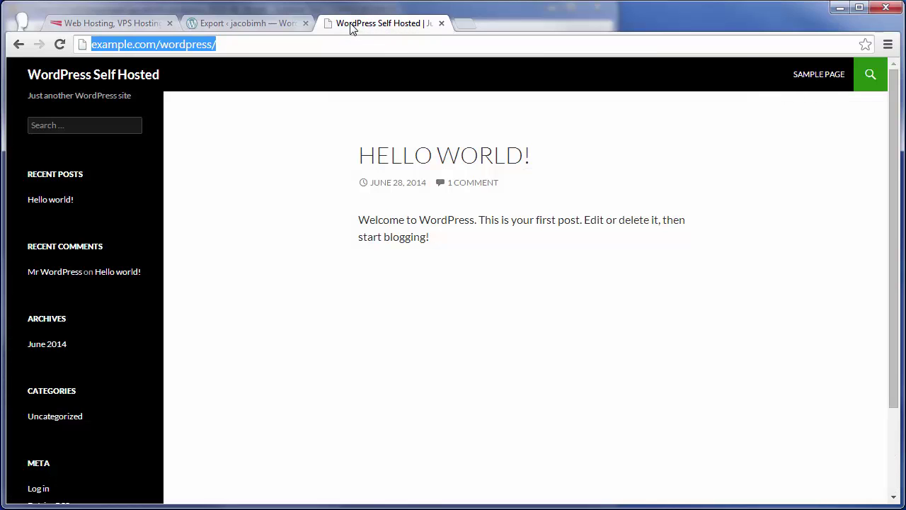
left_click(259, 288)
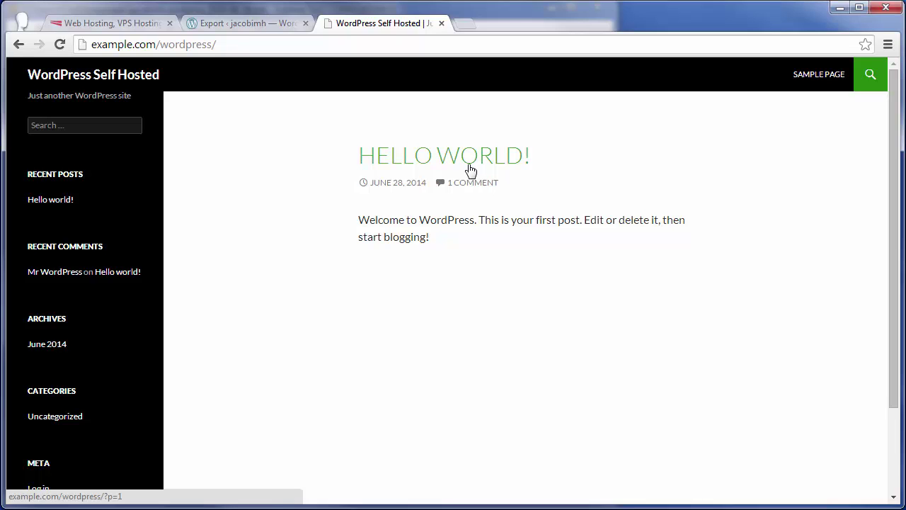
left_click(280, 44)
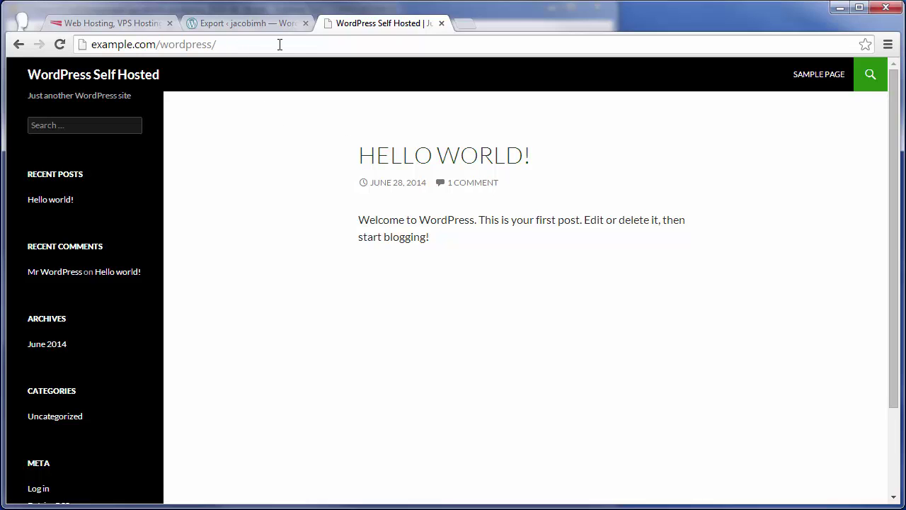
type("wp-a")
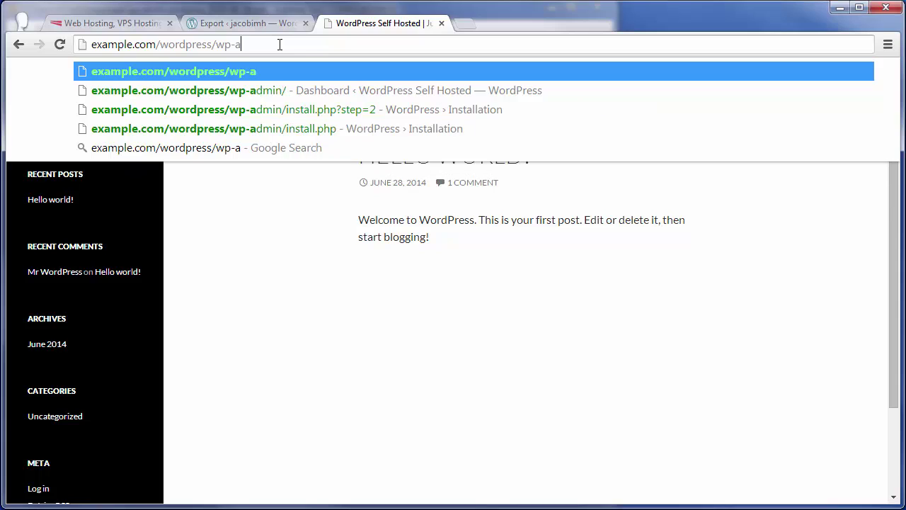
type("dmin")
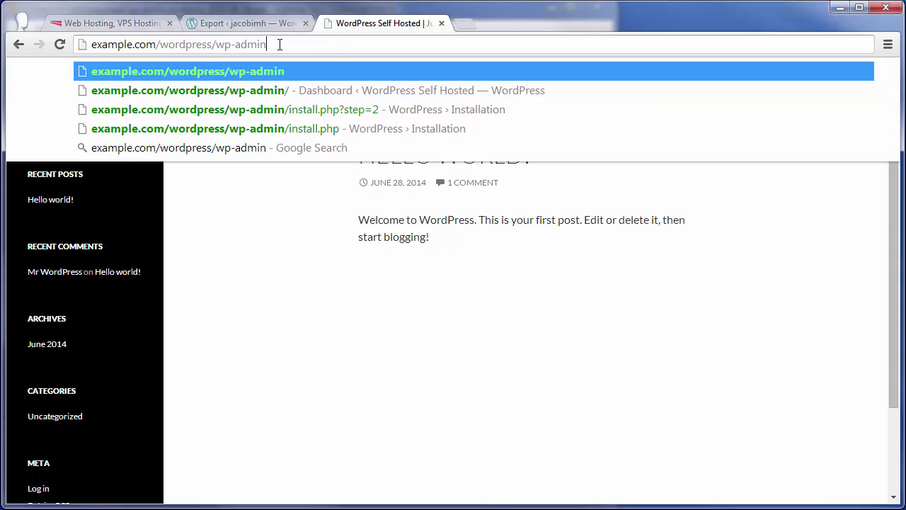
key("Return")
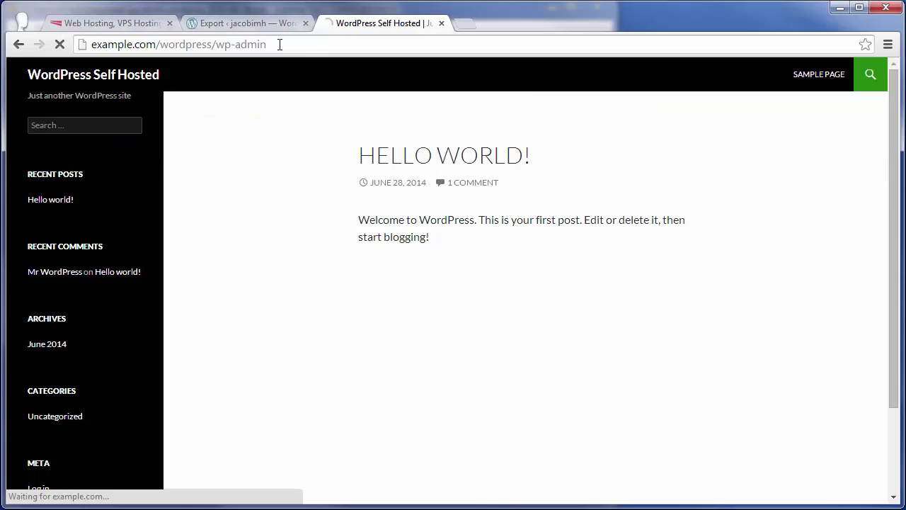
Log in to the self-hosted WordPress dashboard with the admin username and password.
type("Jacob")
key("Tab")
type("***")
key("BackSpace")
key("BackSpace")
key("BackSpace")
type("********")
key("Return")
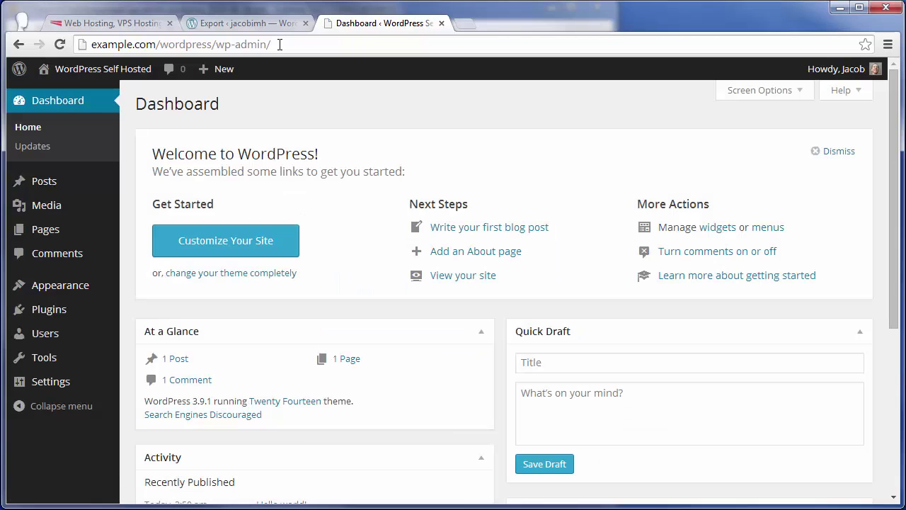
Install the WordPress Importer plugin from the self-hosted site's import tools.
scroll(281, 181, "down", 1)
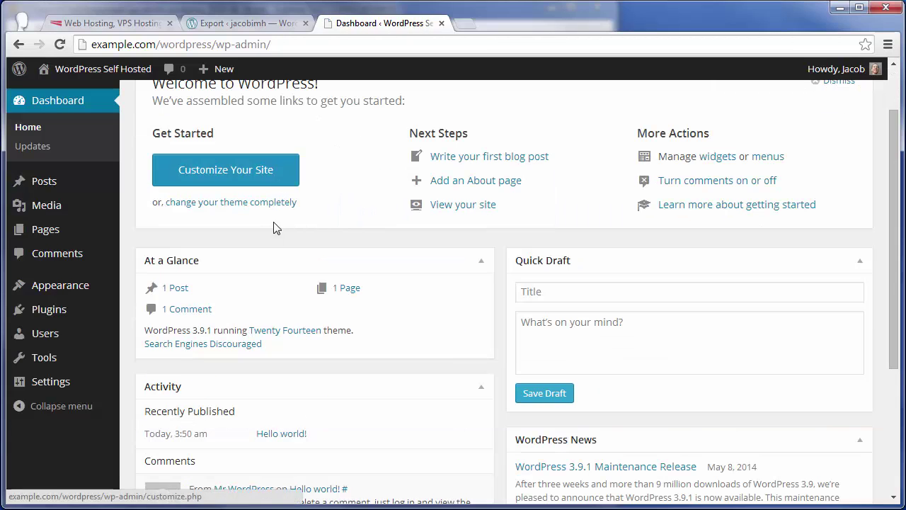
mouse_move(71, 361)
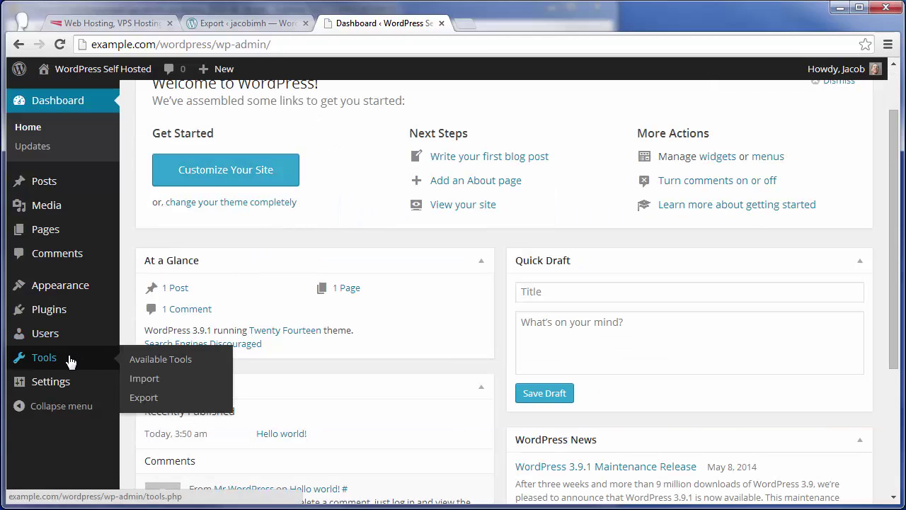
left_click(174, 383)
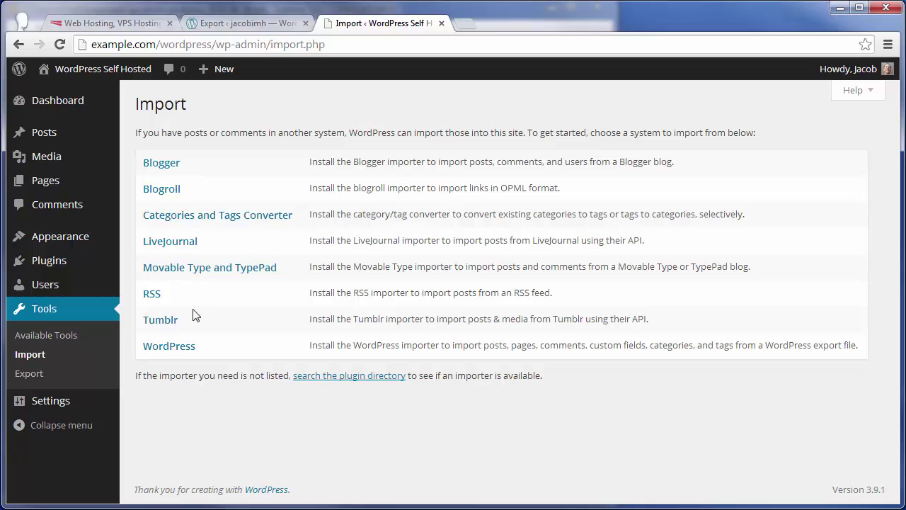
left_click(169, 350)
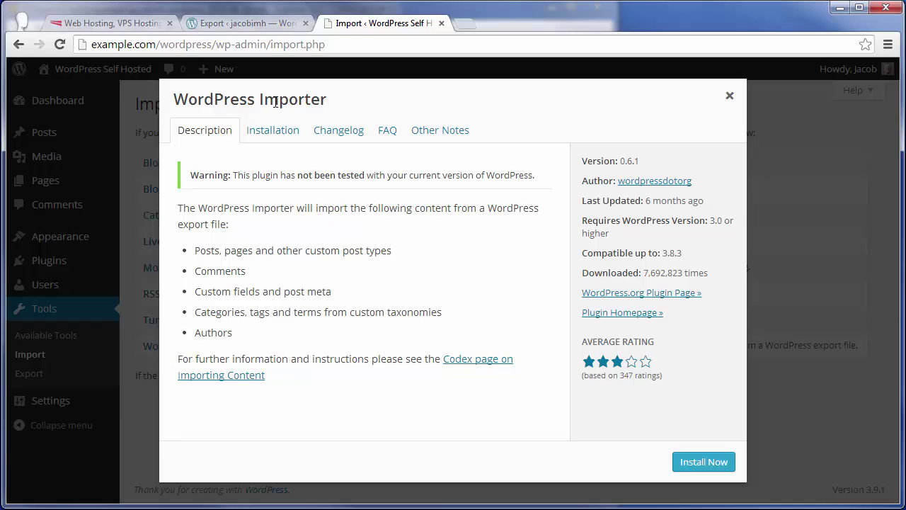
left_click_drag(173, 100, 332, 111)
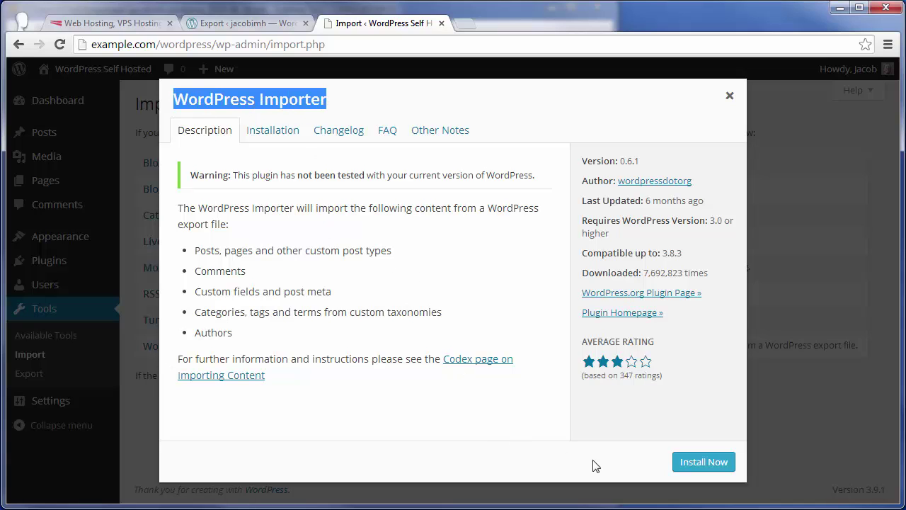
left_click(704, 462)
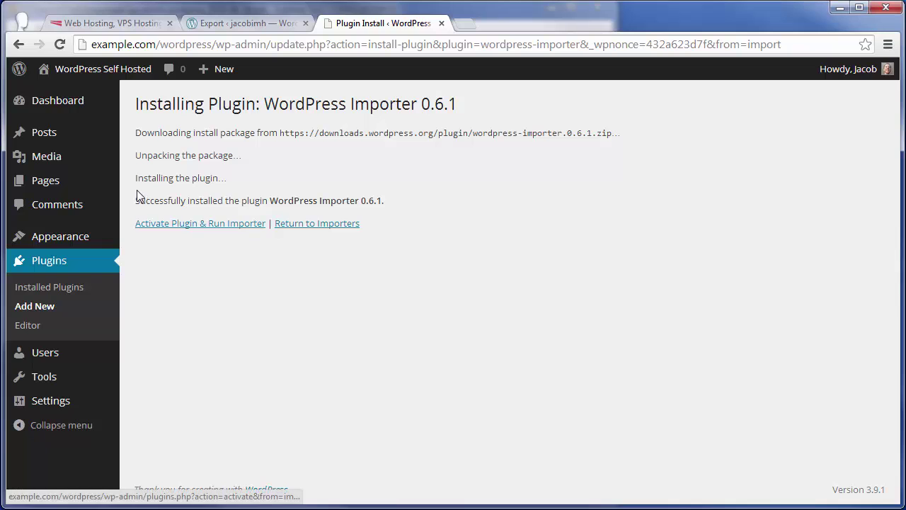
Activate the installed WordPress Importer plugin and run the importer.
left_click_drag(137, 192, 389, 201)
left_click(207, 253)
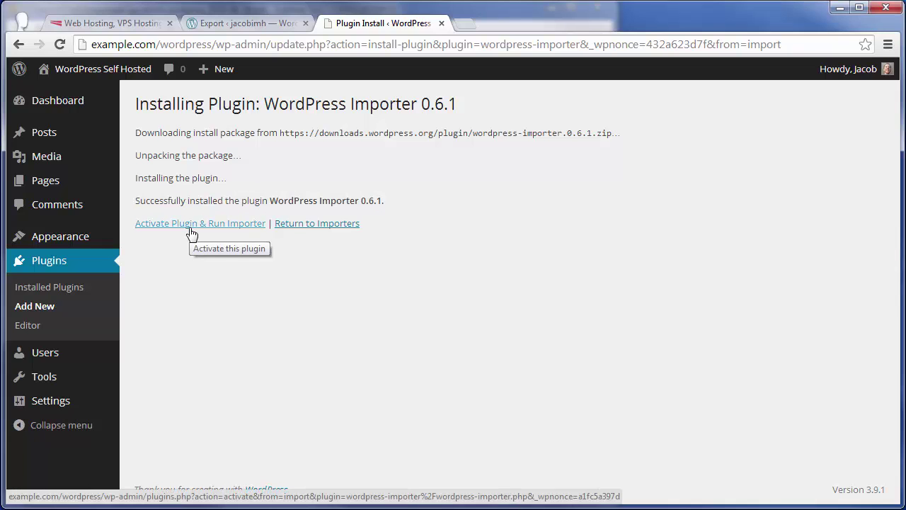
left_click(190, 225)
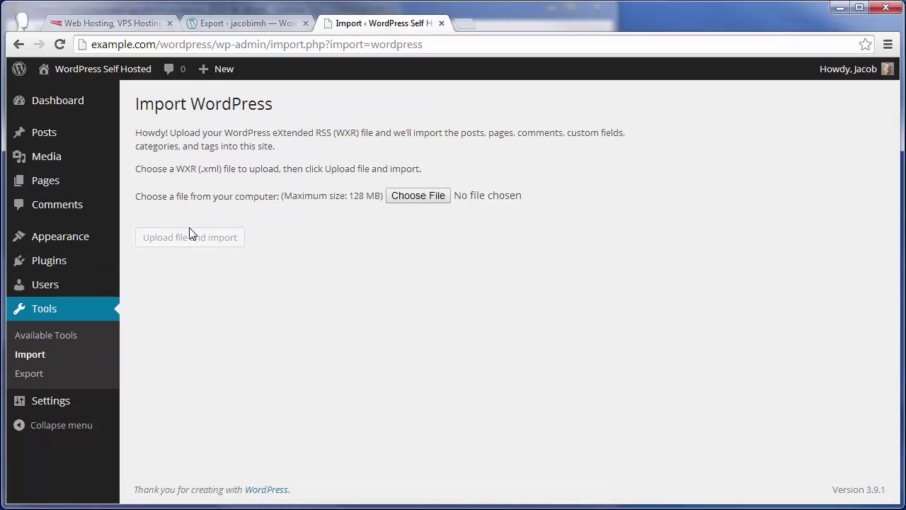
Upload the export file jacobimh.wordpress.2014-06-28 from Downloads to the WordPress Importer.
left_click(419, 196)
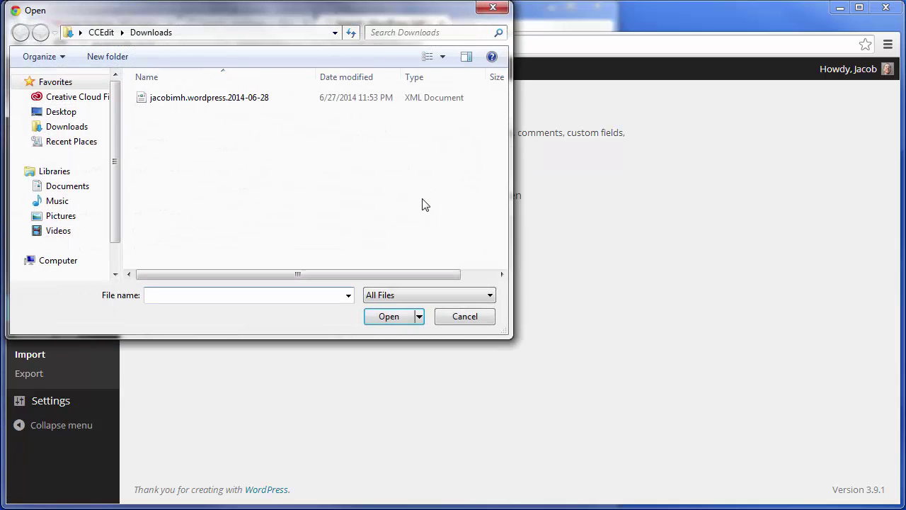
left_click(202, 105)
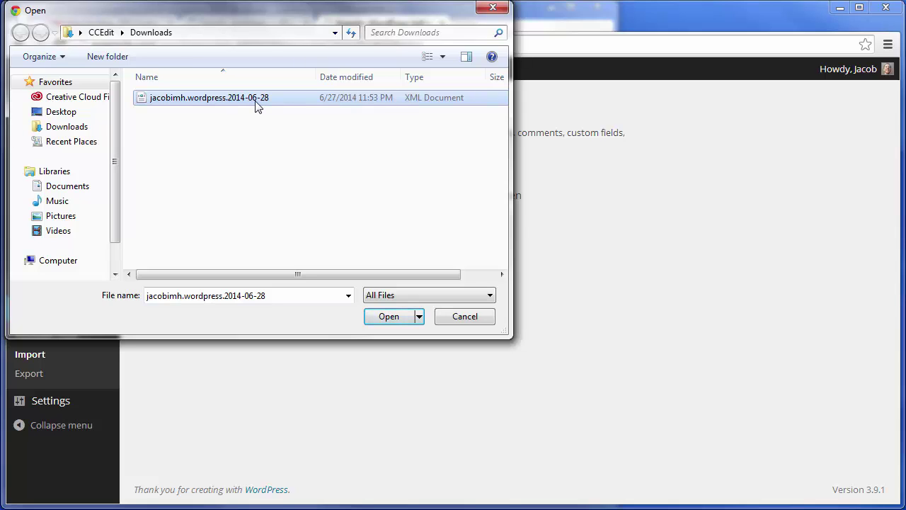
left_click(389, 316)
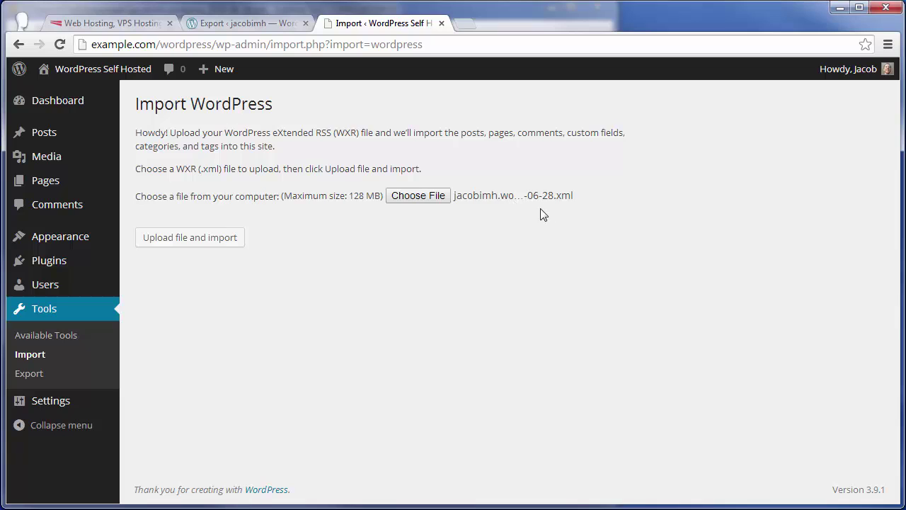
left_click(194, 246)
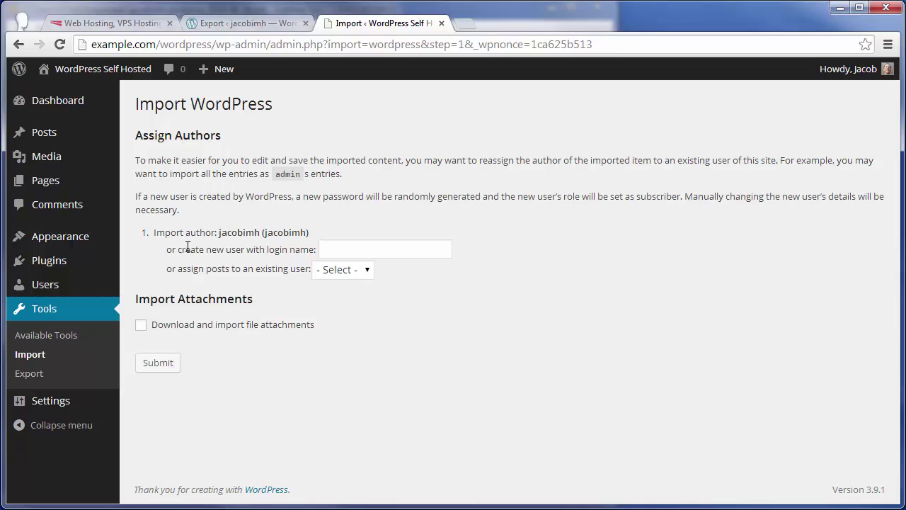
Compare the listed import author with the WordPress.com blog's account and the user logged in to the self-hosted site.
left_click_drag(187, 237, 259, 236)
left_click(236, 232)
left_click(222, 22)
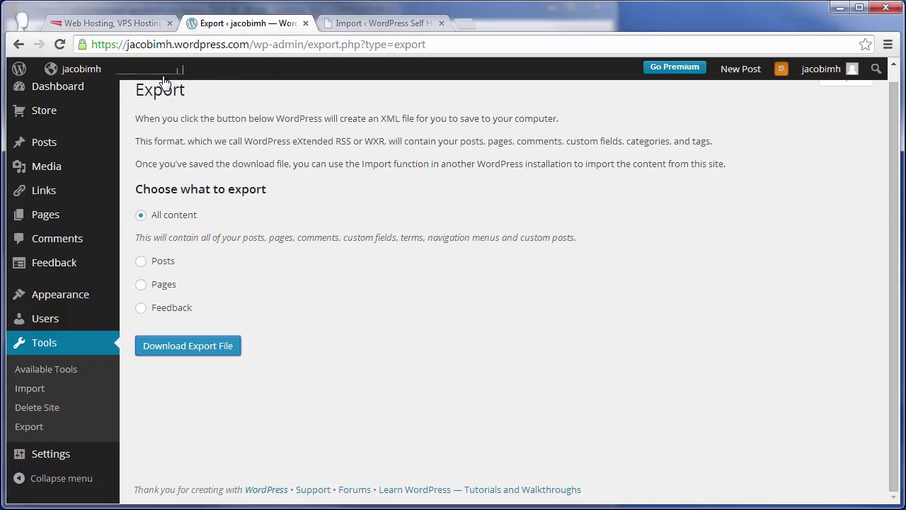
mouse_move(76, 76)
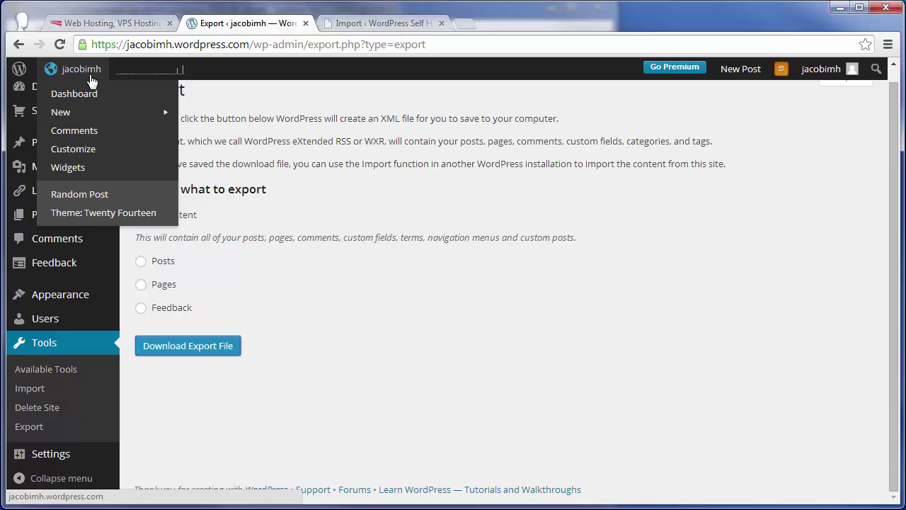
left_click(351, 24)
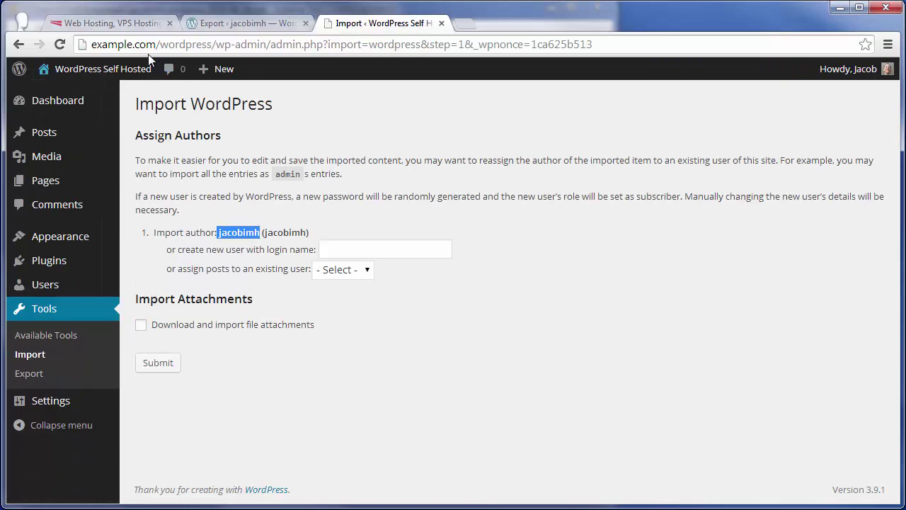
left_click_drag(93, 45, 214, 45)
mouse_move(877, 91)
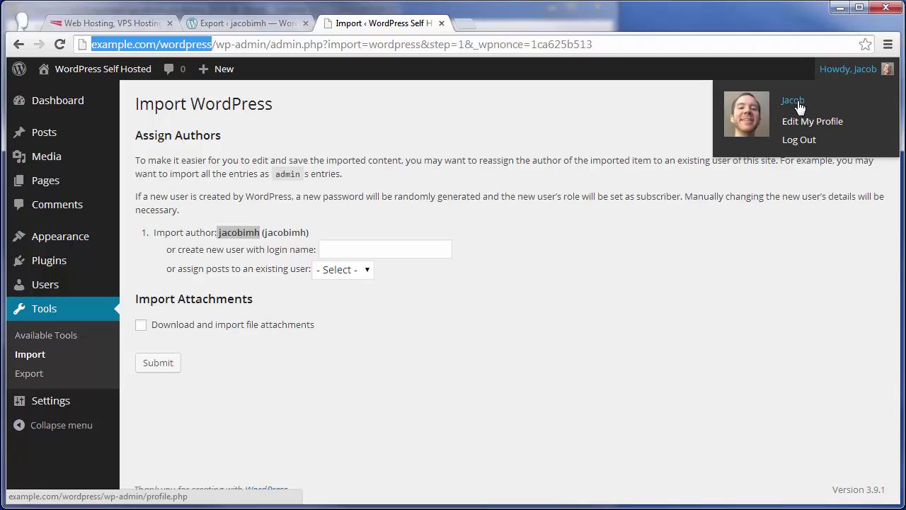
left_click(245, 250)
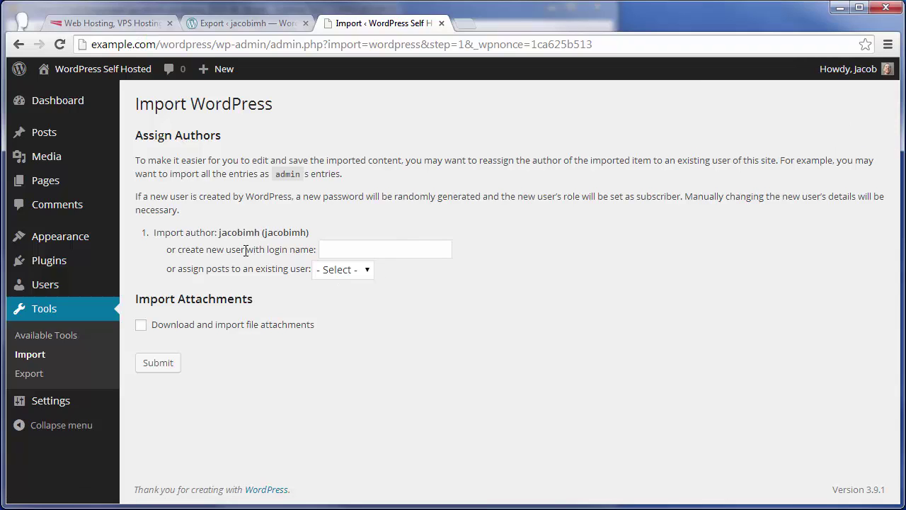
left_click(345, 249)
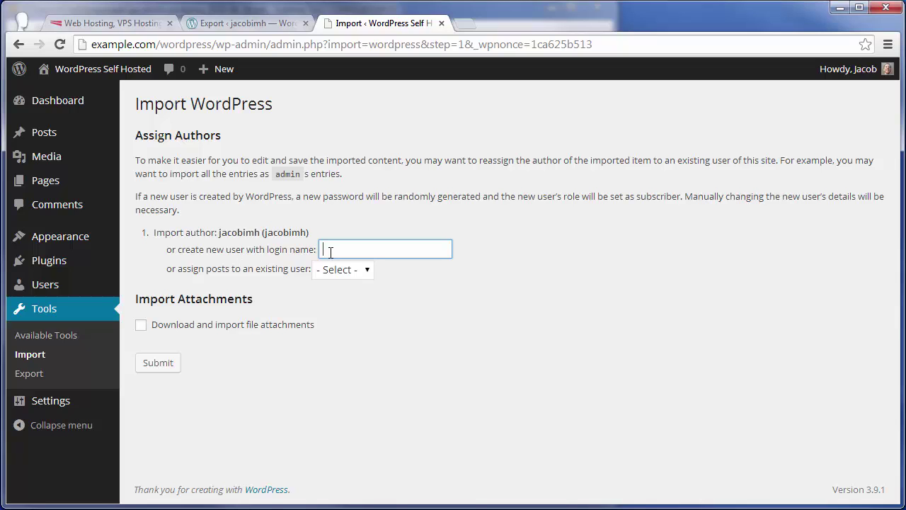
type("ordPress-com_user")
left_click_drag(428, 252, 312, 243)
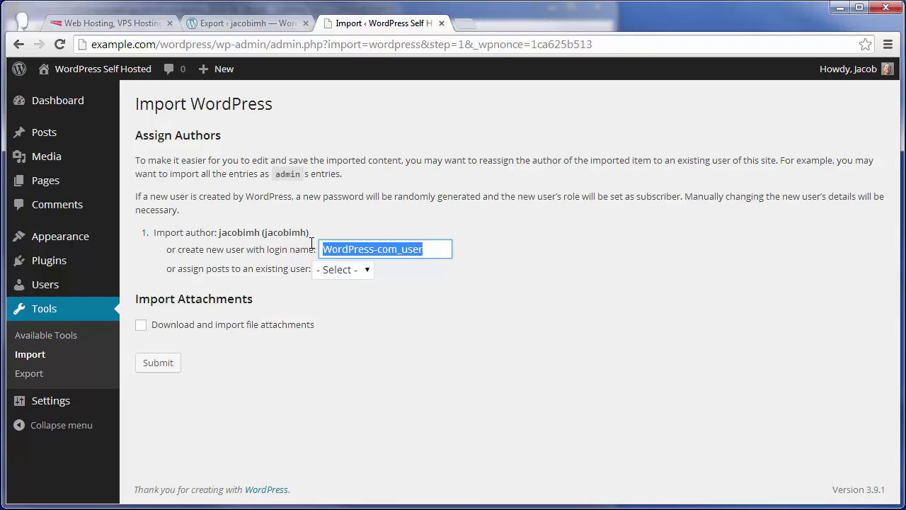
key("BackSpace")
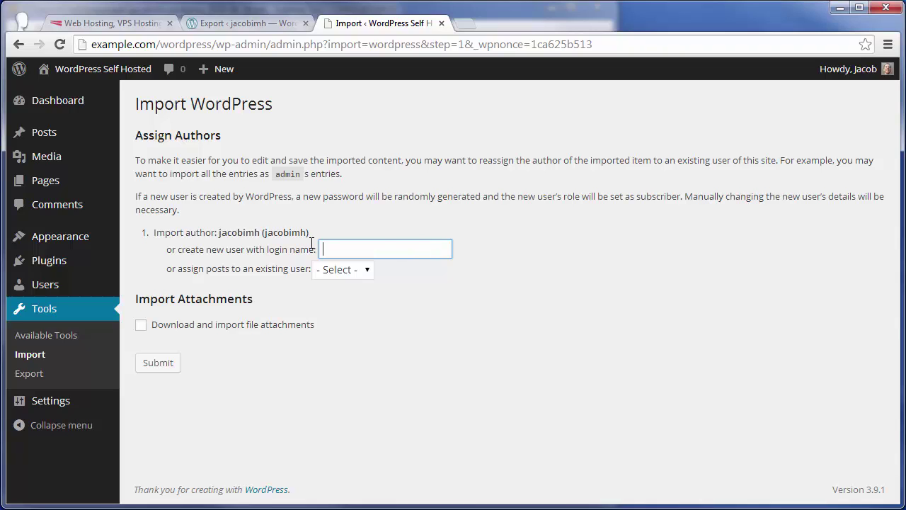
Assign the imported posts to the existing admin user, include file attachments, and submit the import.
left_click(352, 270)
left_click(345, 300)
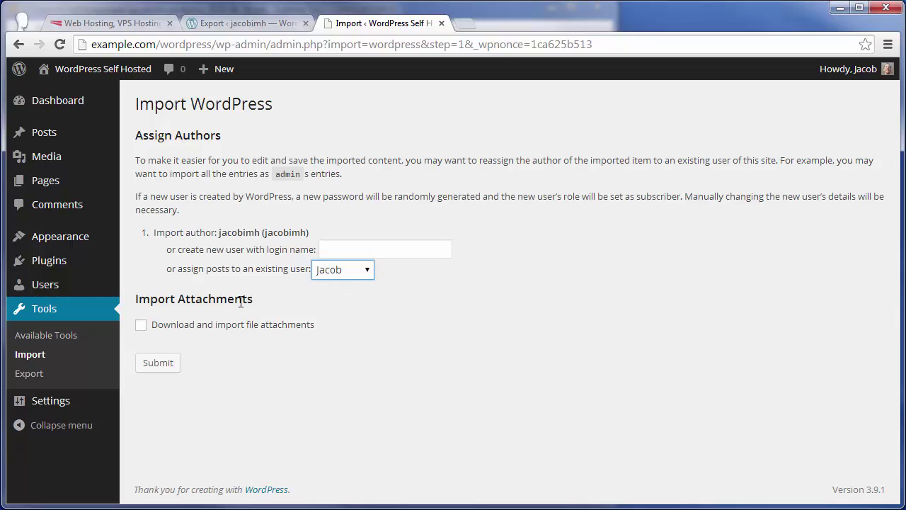
left_click(141, 327)
left_click(164, 371)
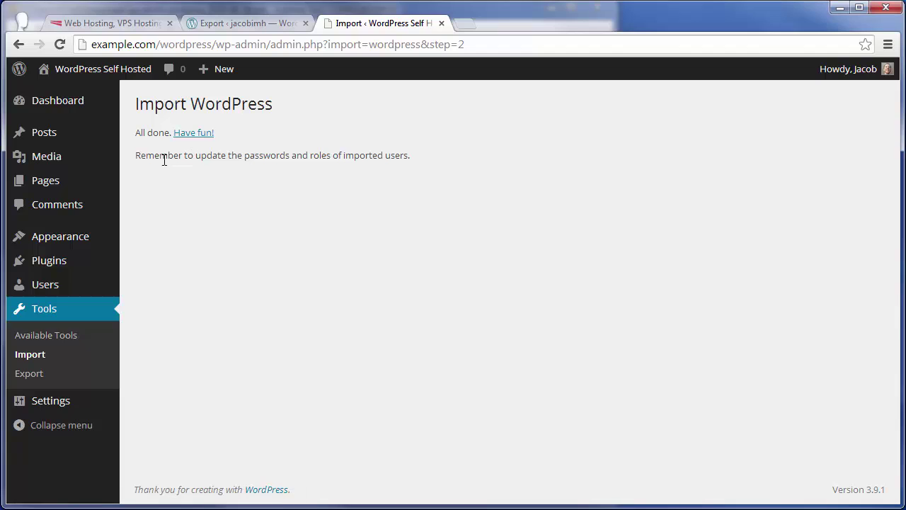
Read the reminder about imported users' passwords and roles, and open the self-hosted site's user list.
left_click_drag(139, 159, 215, 159)
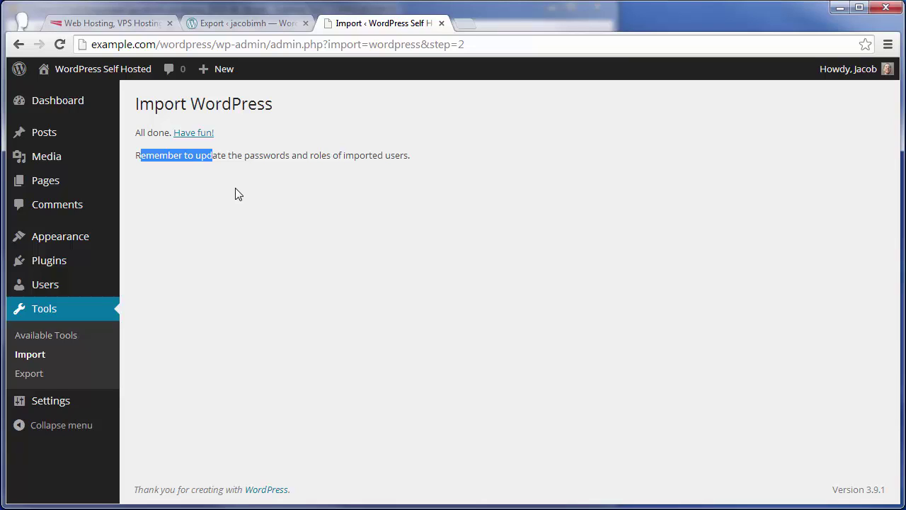
mouse_move(848, 70)
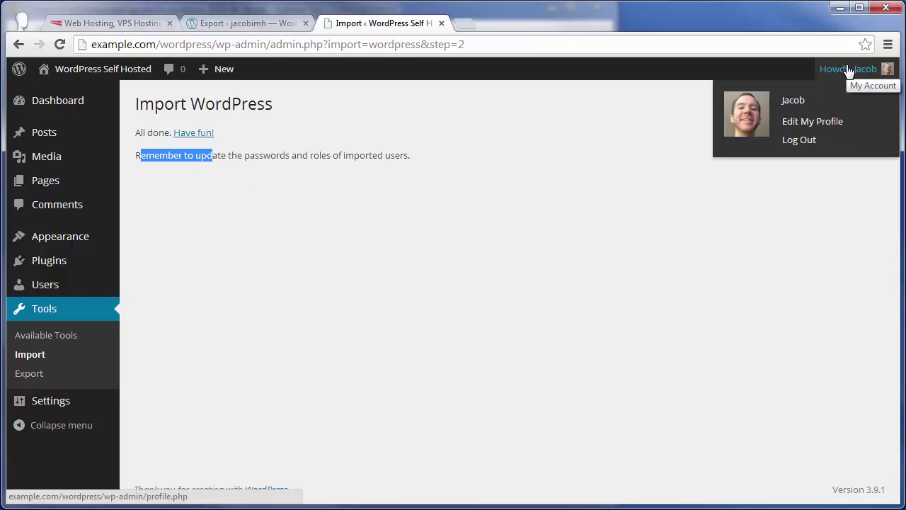
mouse_move(72, 232)
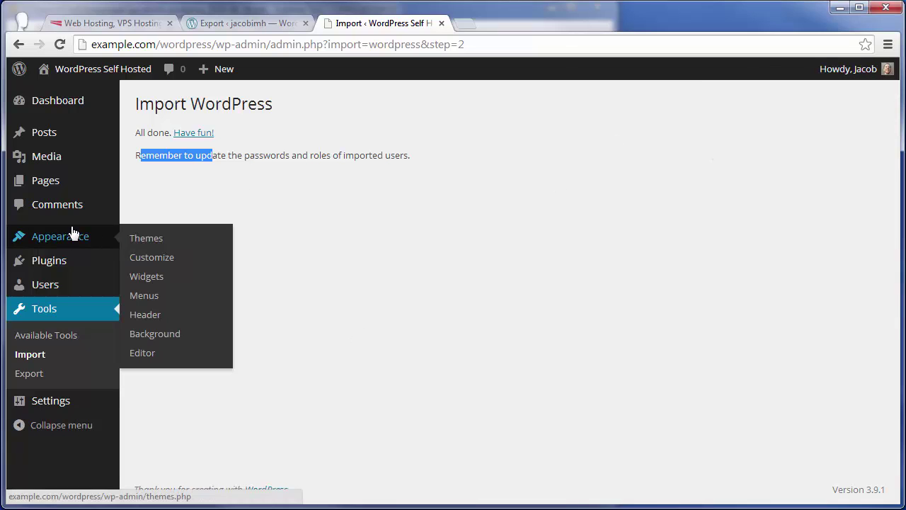
left_click(70, 284)
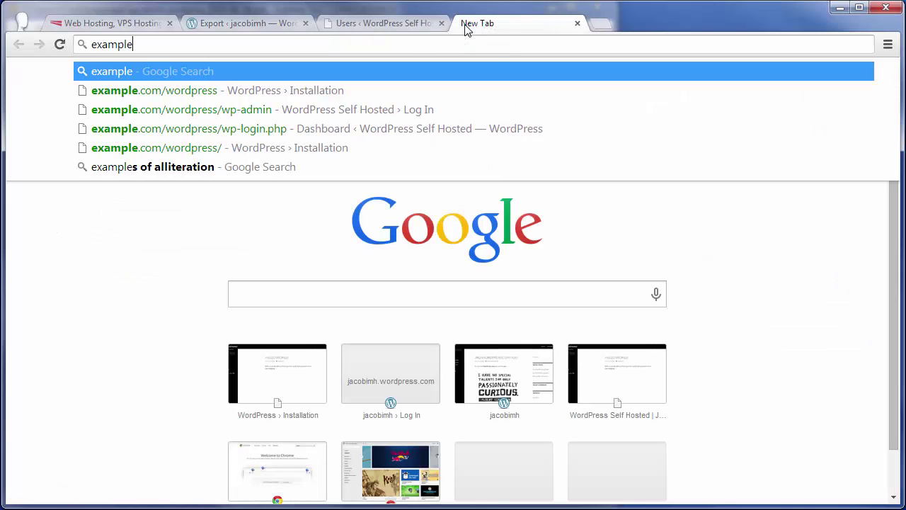
Open example.com/wordpress in a new tab and review the imported posts, the post image and the WordPress.com Page.
key("Down")
key("Return")
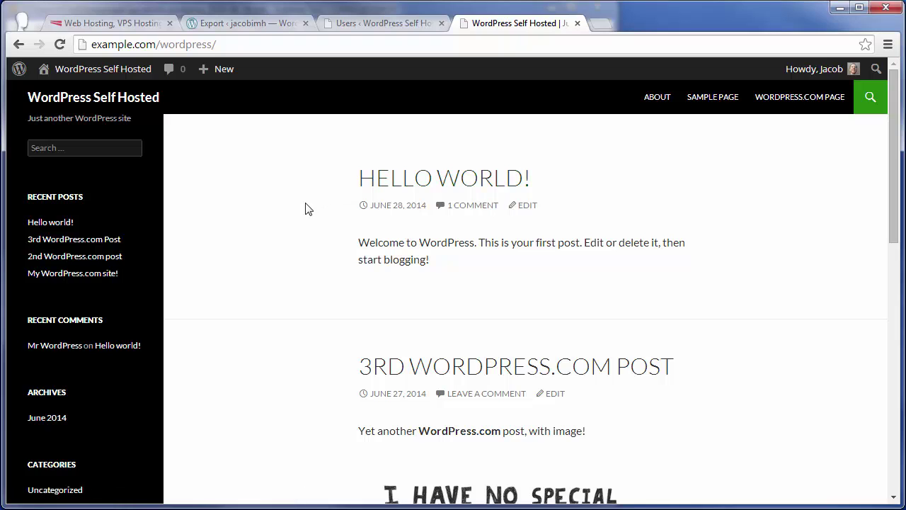
scroll(308, 207, "down", 1)
scroll(422, 301, "down", 1)
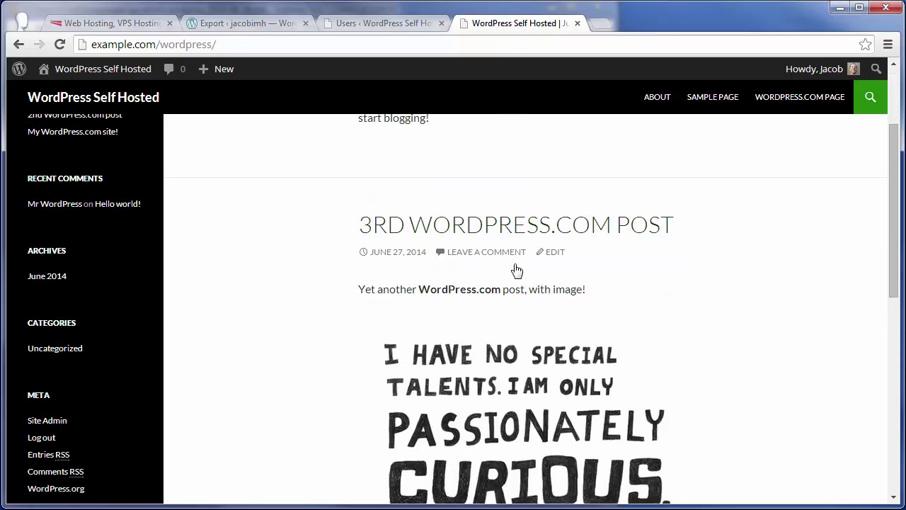
scroll(495, 298, "down", 8)
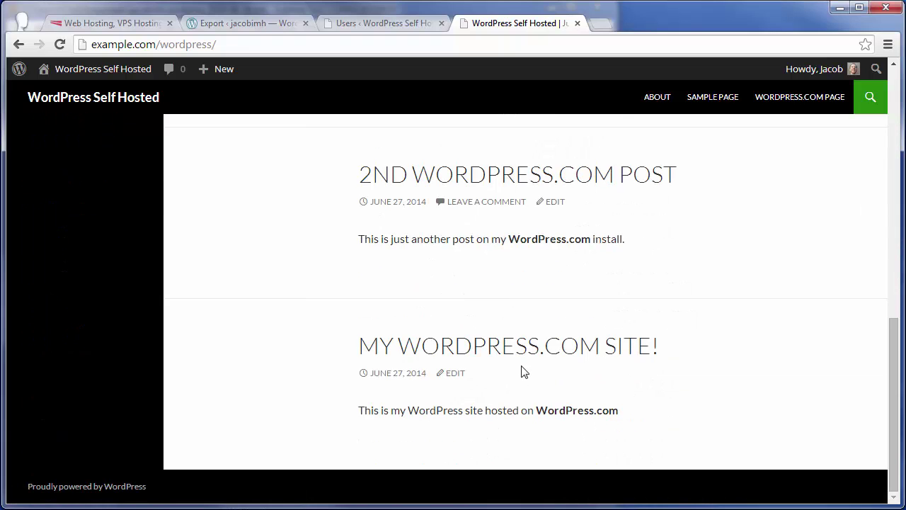
scroll(521, 366, "up", 7)
scroll(468, 368, "down", 2)
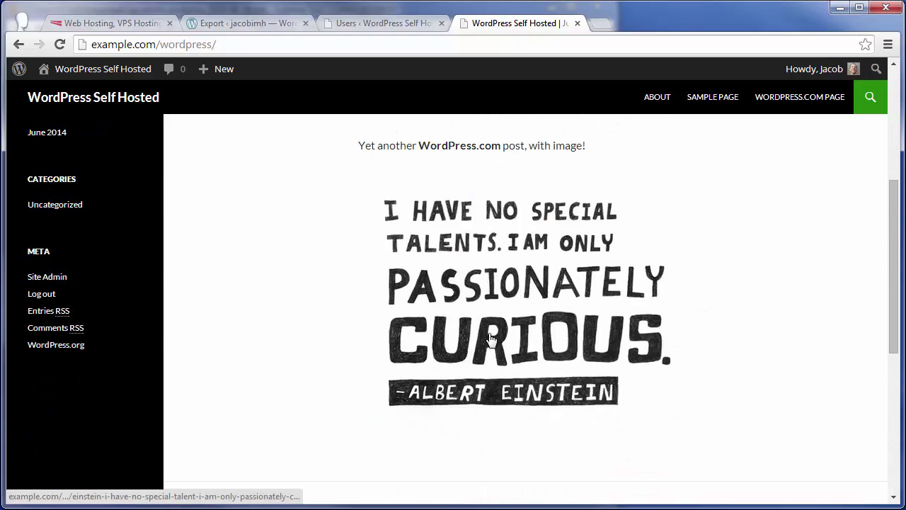
scroll(719, 280, "up", 4)
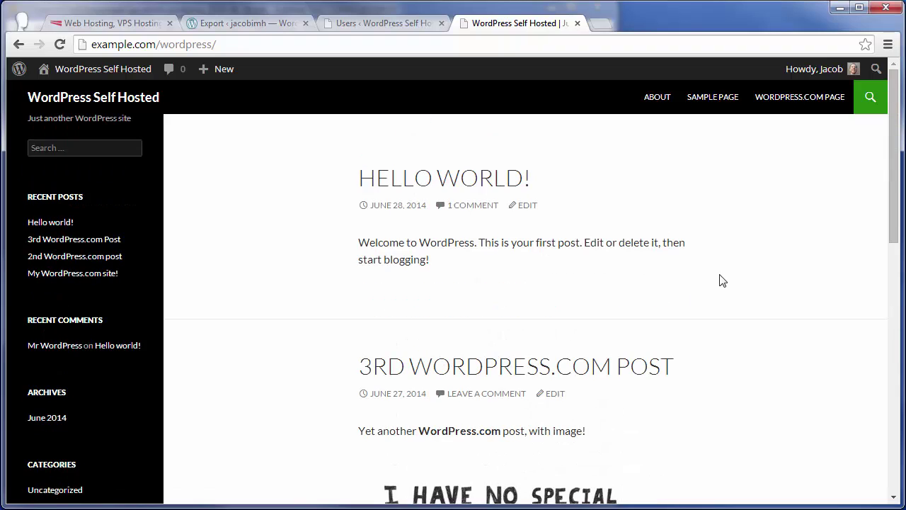
left_click(794, 103)
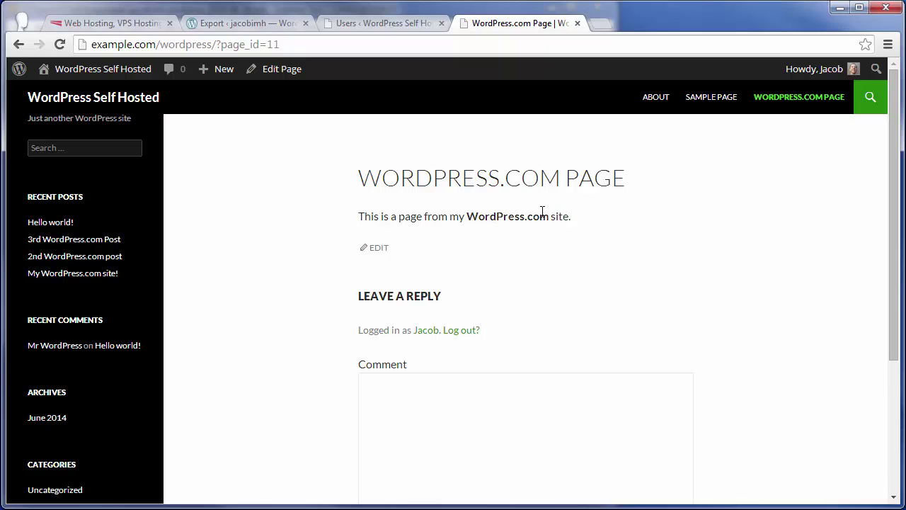
Open the original WordPress.com blog's front page to compare its posts and pages with the imported site.
left_click(234, 25)
scroll(470, 204, "up", 1)
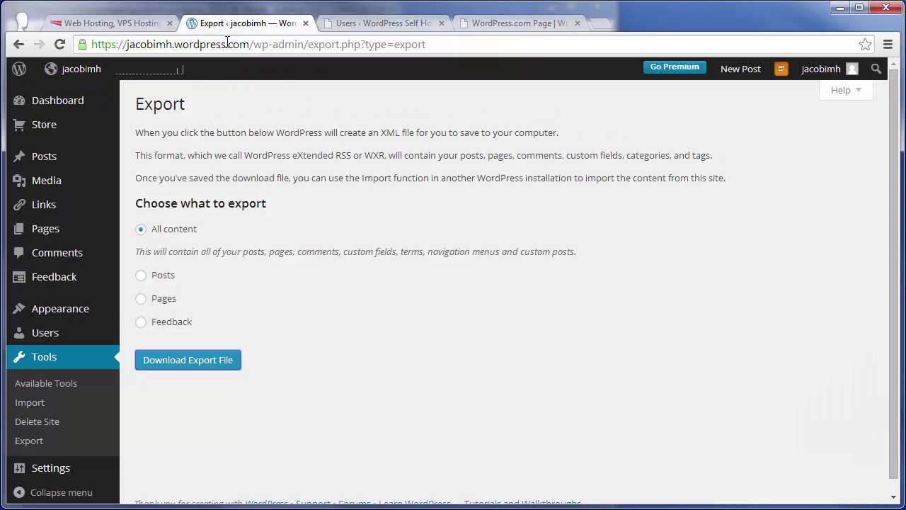
double_click(260, 45)
left_click(519, 45, "shift")
key("BackSpace")
key("Return")
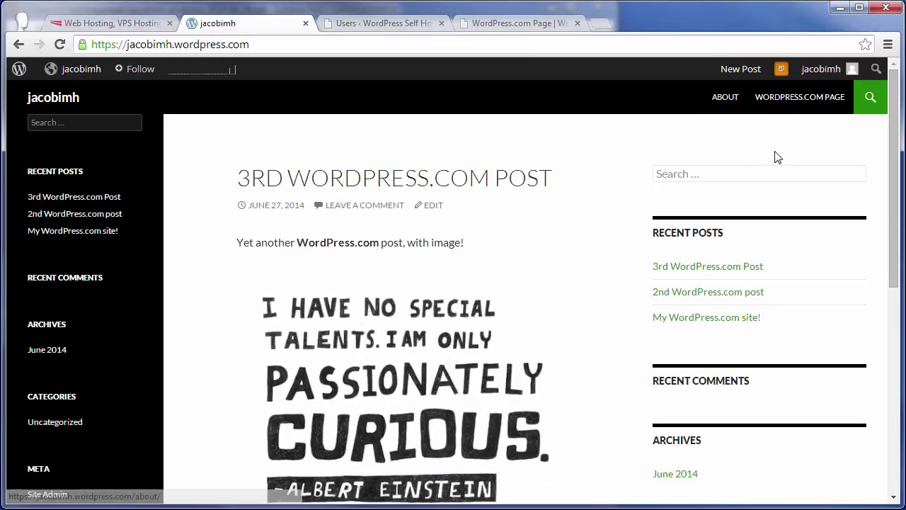
View the self-hosted site's Sample Page, and go back to its front page at example.com/wordpress/.
left_click(371, 25)
left_click(513, 29)
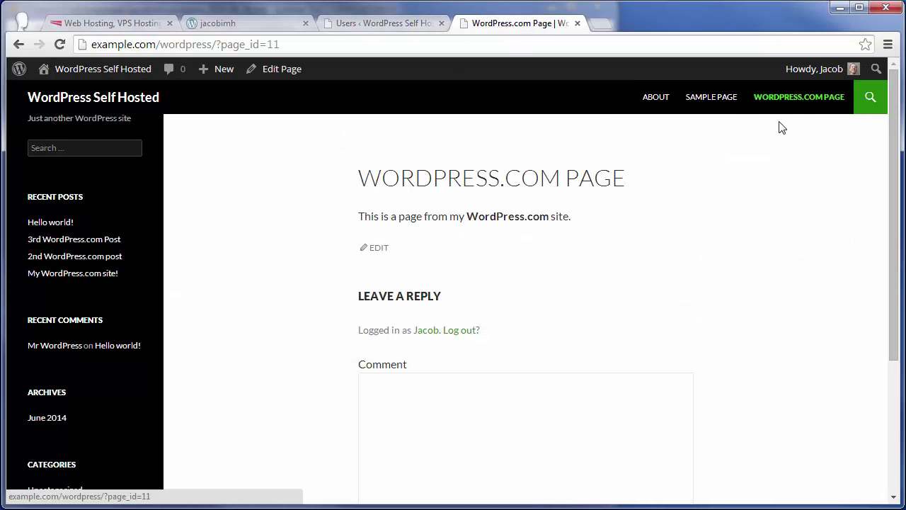
left_click(714, 106)
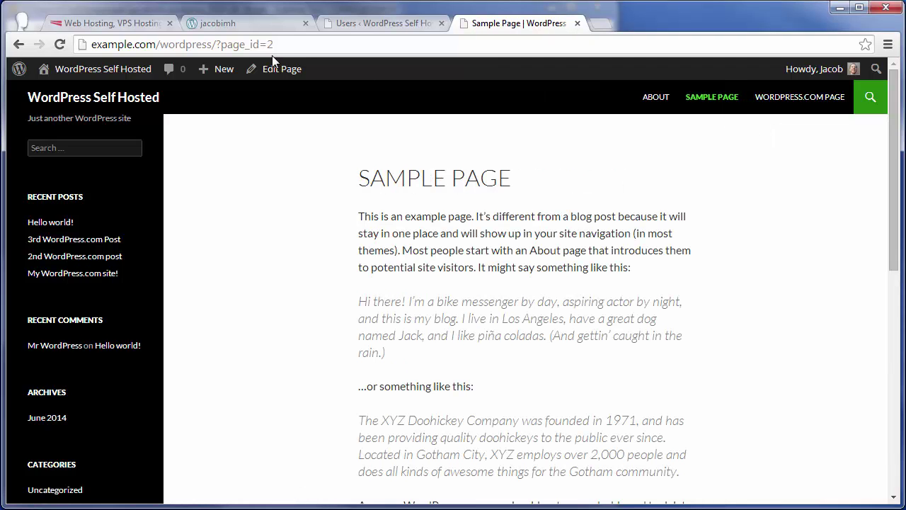
left_click(212, 44)
double_click(212, 44)
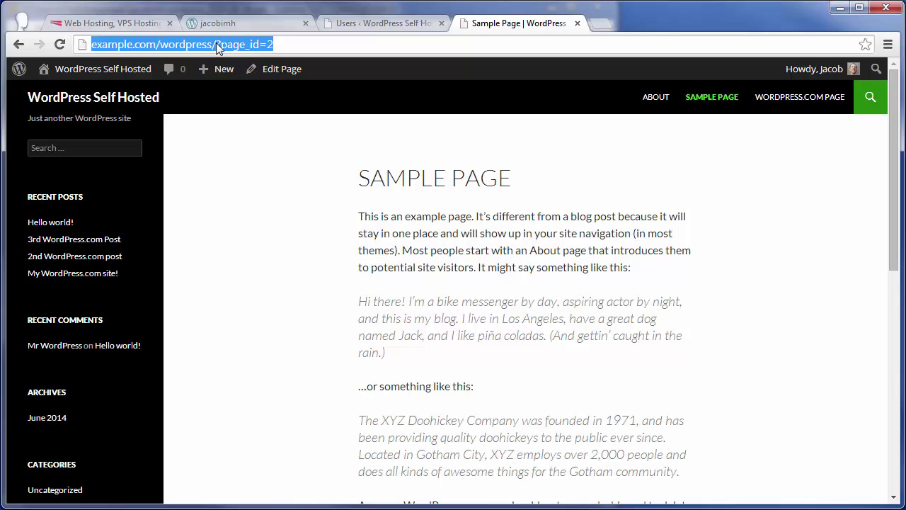
left_click_drag(212, 44, 303, 45)
key("BackSpace")
key("Return")
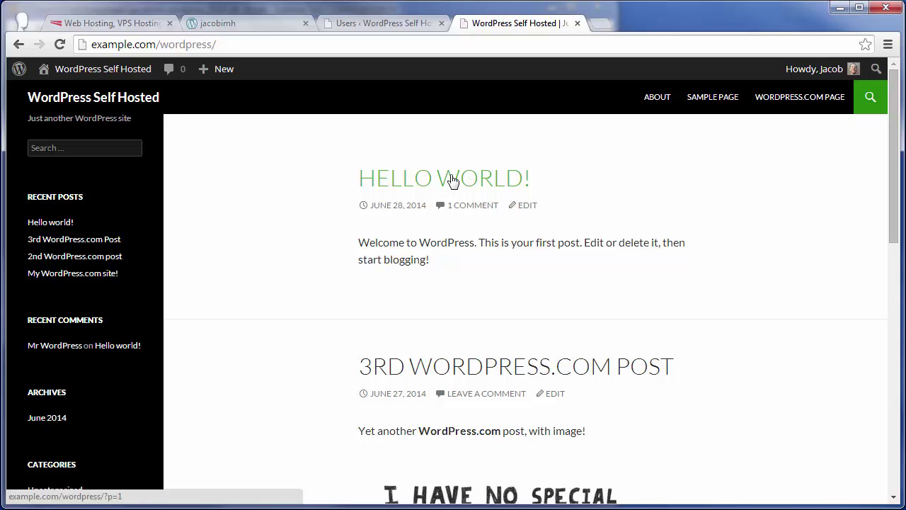
Move the default "Hello world!" post on the self-hosted site to the trash.
left_click(392, 24)
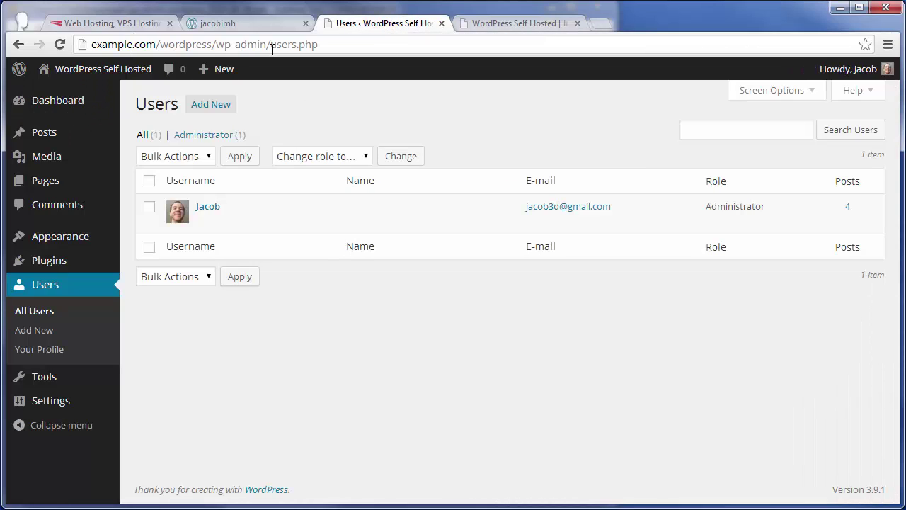
left_click(61, 141)
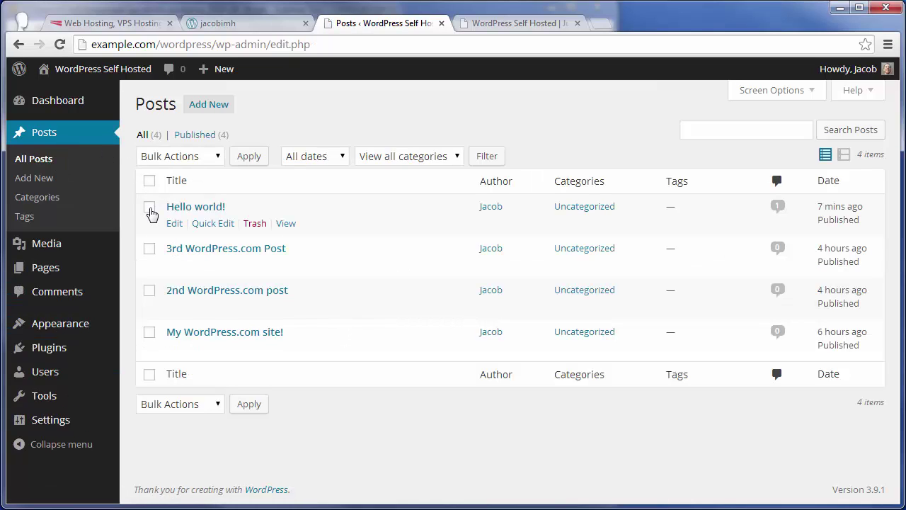
left_click(149, 209)
left_click(194, 158)
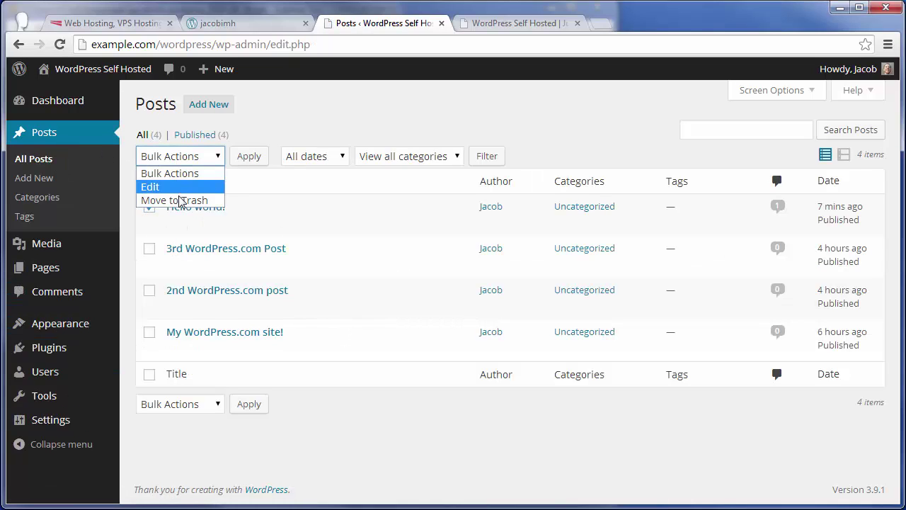
left_click(176, 201)
left_click(249, 156)
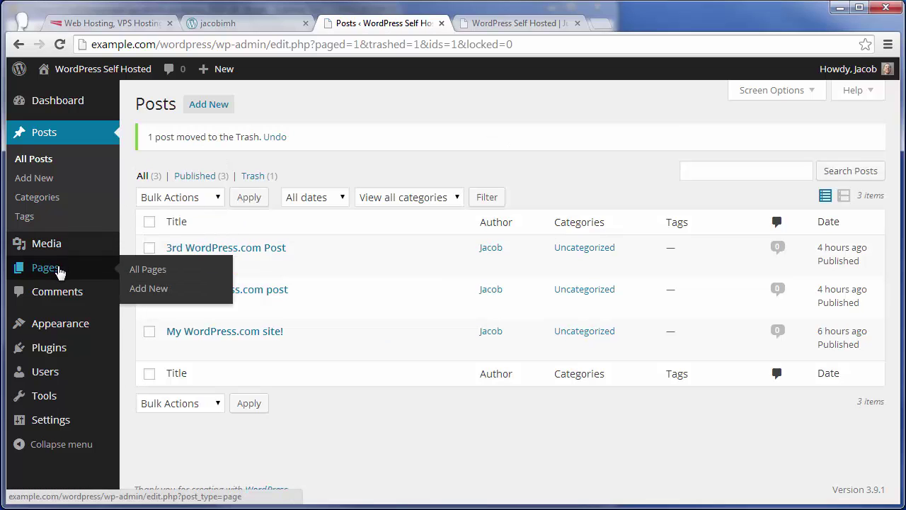
Move the default Sample Page on the self-hosted site to the trash.
left_click(58, 270)
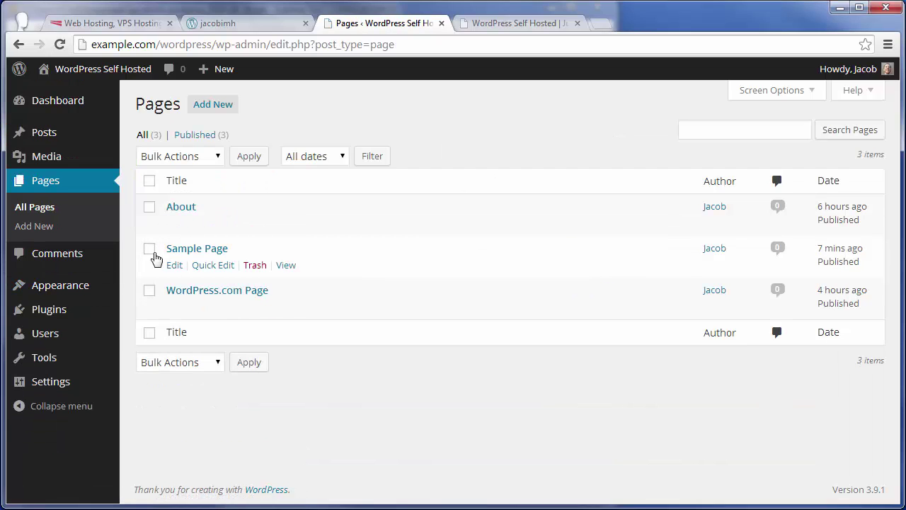
left_click(150, 251)
left_click(184, 158)
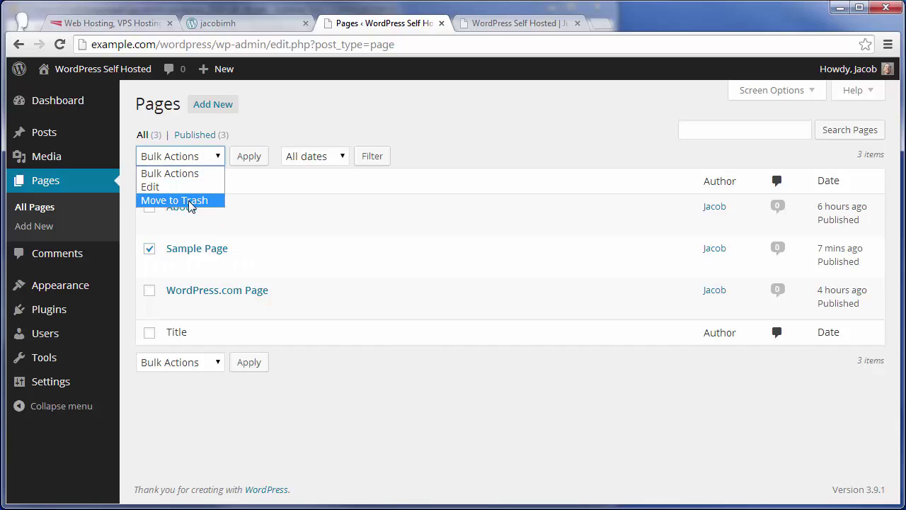
left_click(188, 202)
left_click(253, 159)
Reload the self-hosted site's front page and check its posts and page navigation after the sample content's removal.
left_click(488, 25)
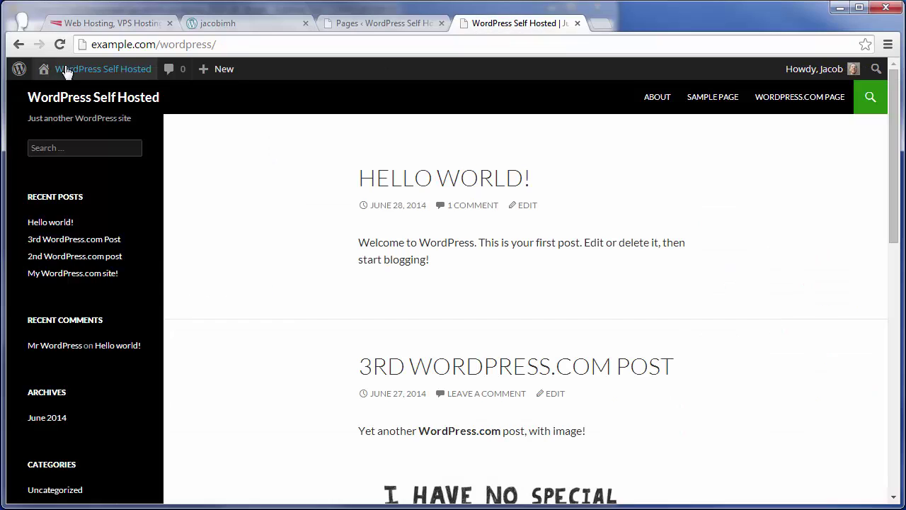
left_click(60, 45)
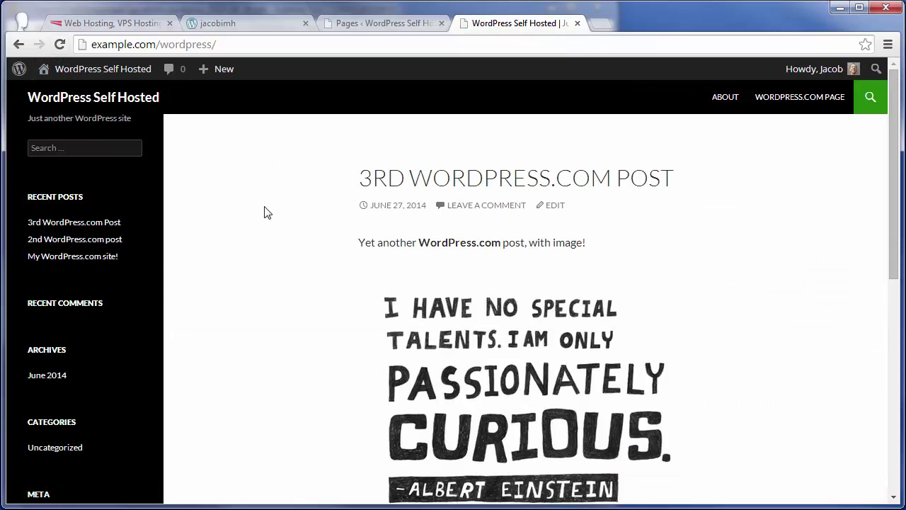
scroll(263, 211, "down", 1)
scroll(269, 216, "up", 1)
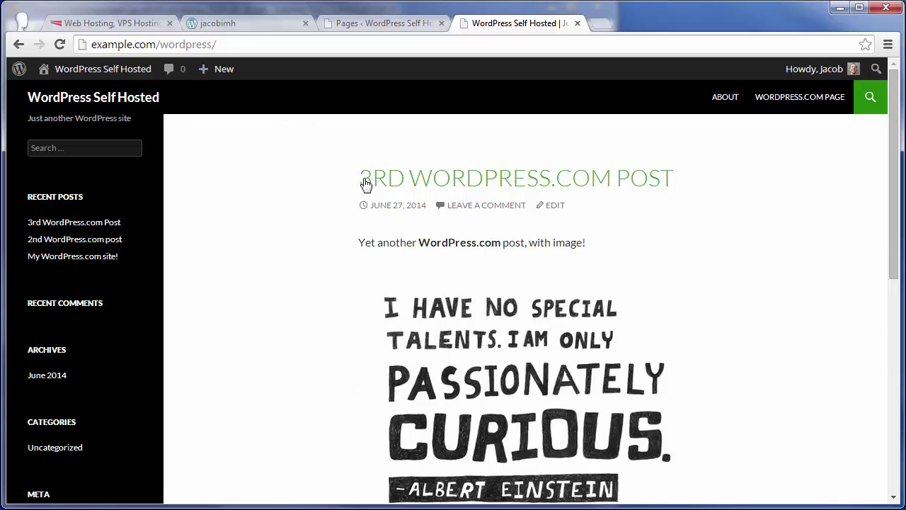
View the original WordPress.com blog, highlight the wordpress.com part of its address, and return to the self-hosted site's front page.
left_click(237, 22)
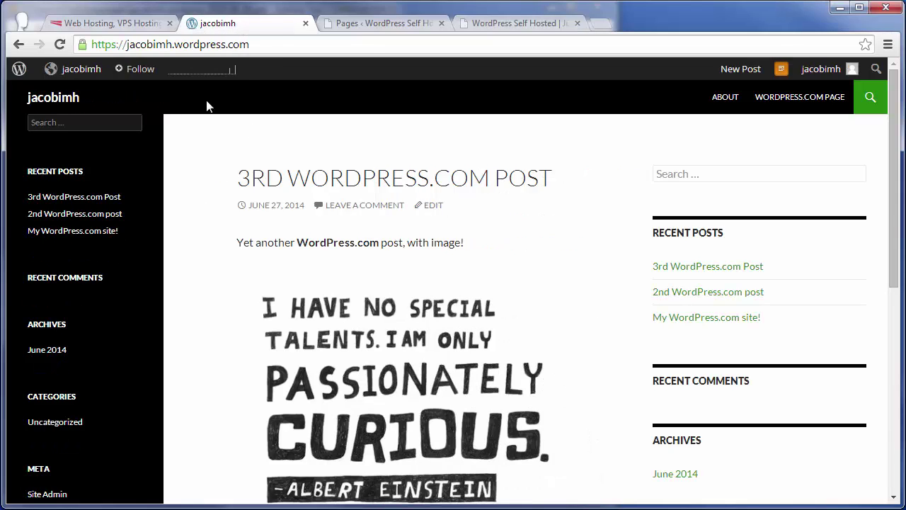
left_click_drag(281, 45, 179, 52)
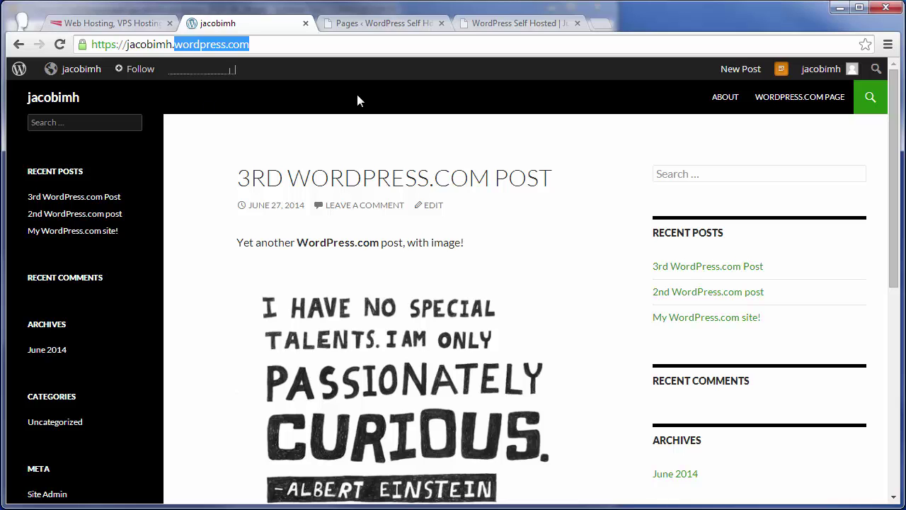
left_click(392, 26)
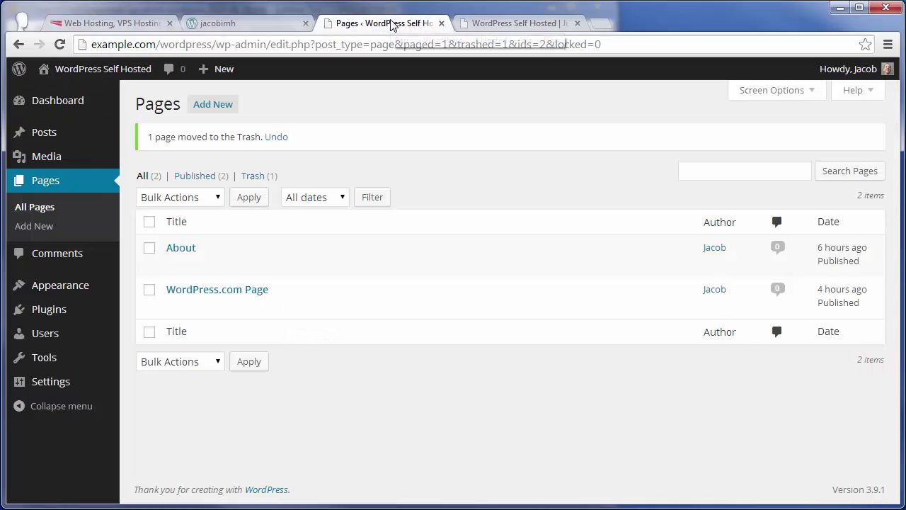
left_click(510, 25)
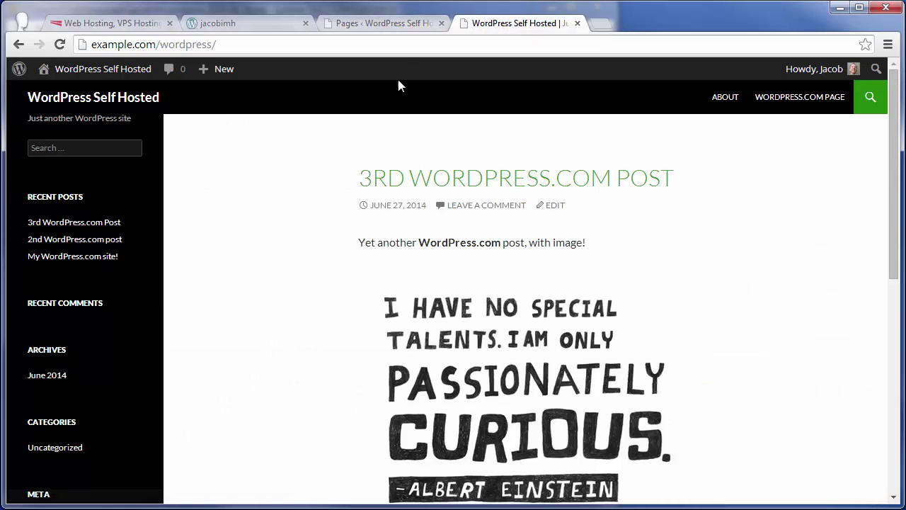
View the self-hosted site's installed plugins and open the page for installing new ones.
left_click(388, 26)
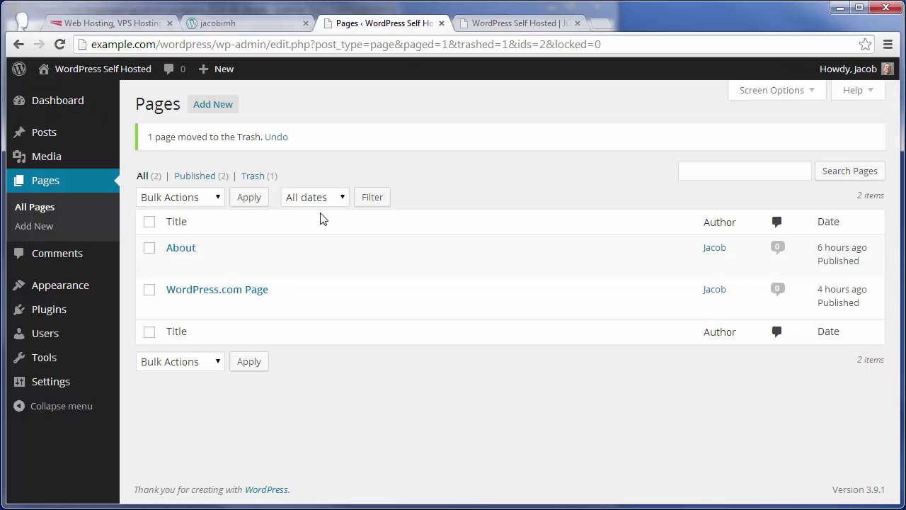
left_click(65, 313)
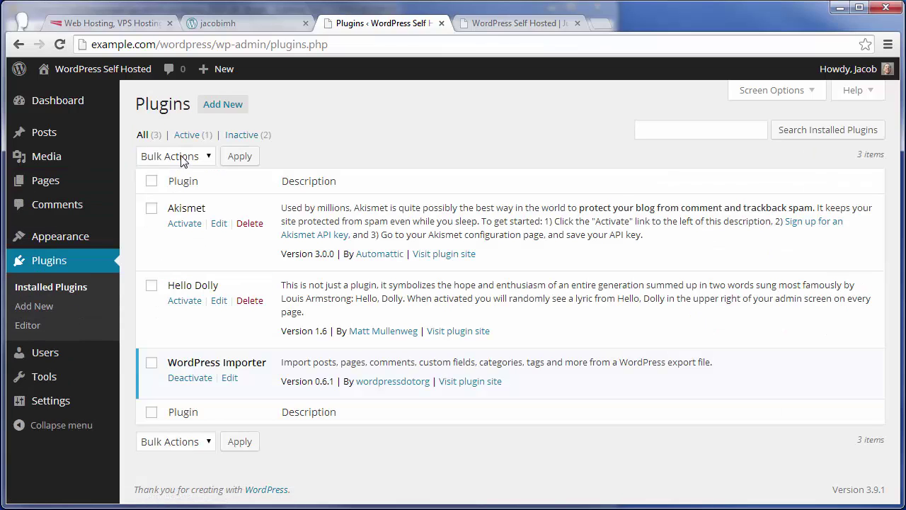
left_click(220, 107)
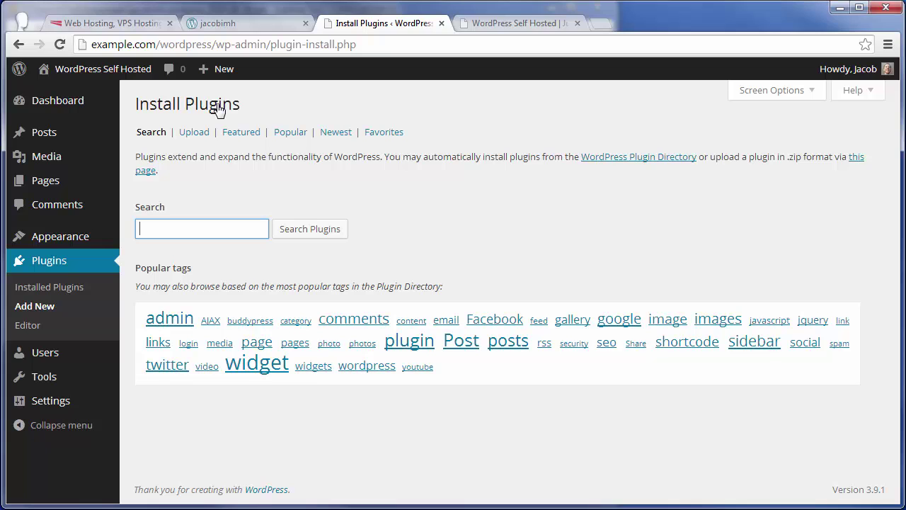
Compare the self-hosted front page with the original blog, highlighting the original's wordpress.com domain, and finish on the self-hosted front page.
left_click(494, 26)
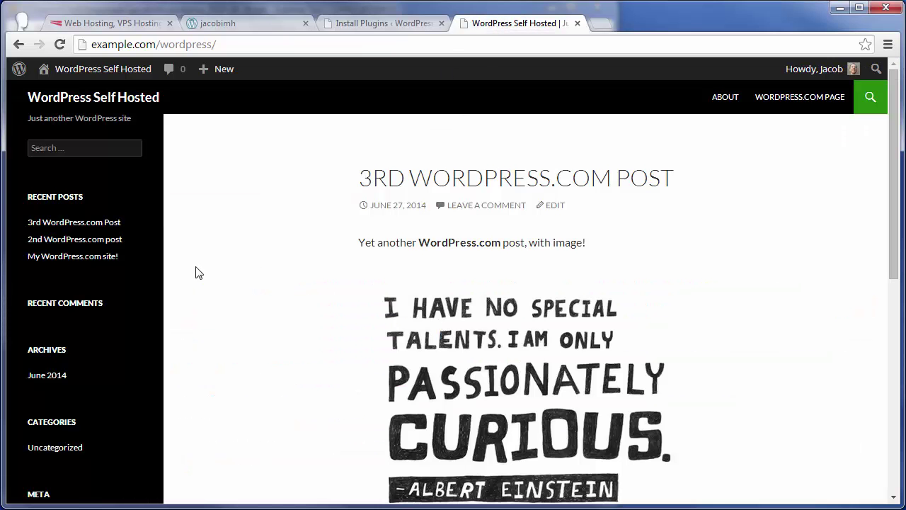
scroll(199, 273, "down", 1)
scroll(199, 273, "up", 1)
left_click(241, 23)
left_click(255, 48)
left_click_drag(255, 48, 182, 49)
left_click(513, 24)
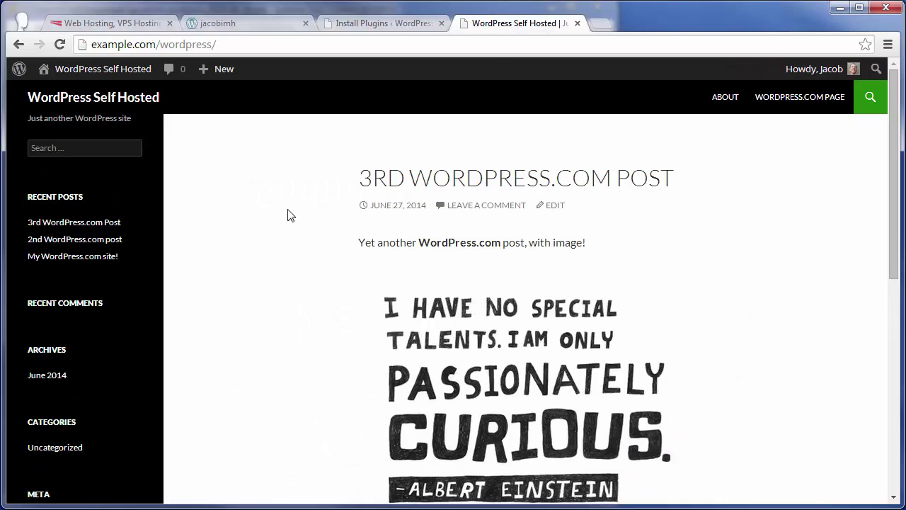